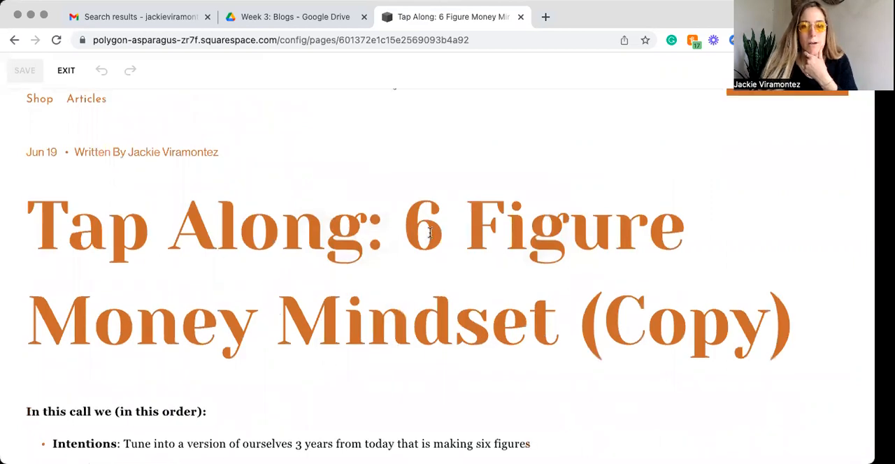
Step: Leave the unresponsive editing view and reopen the copied post "Tap Along: 6 Figure Money Mindset (Copy)" for editing
left_click_drag(426, 231, 656, 322)
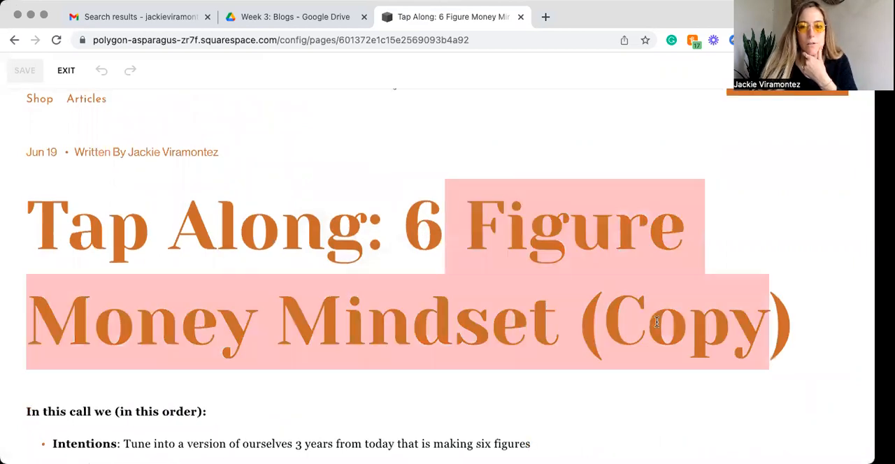
left_click(724, 332)
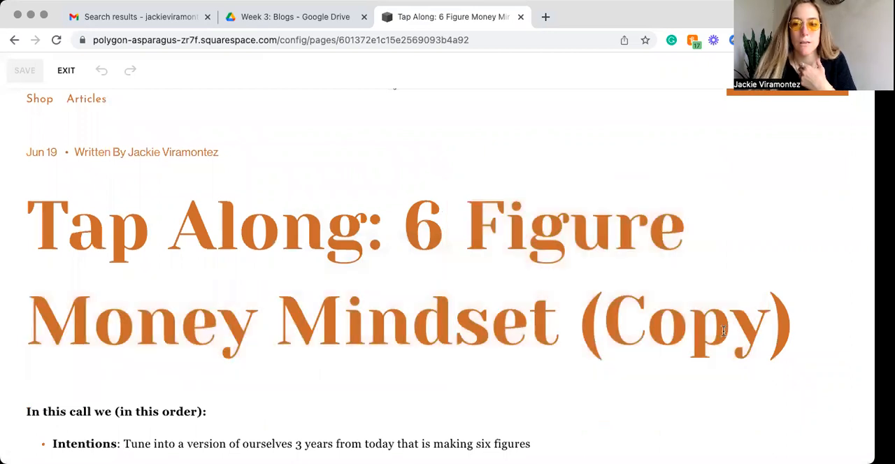
left_click_drag(782, 326, 513, 227)
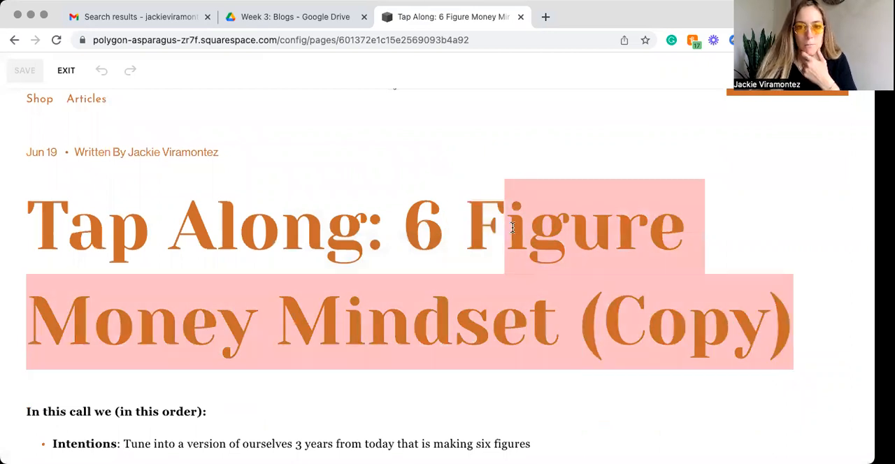
left_click(423, 234)
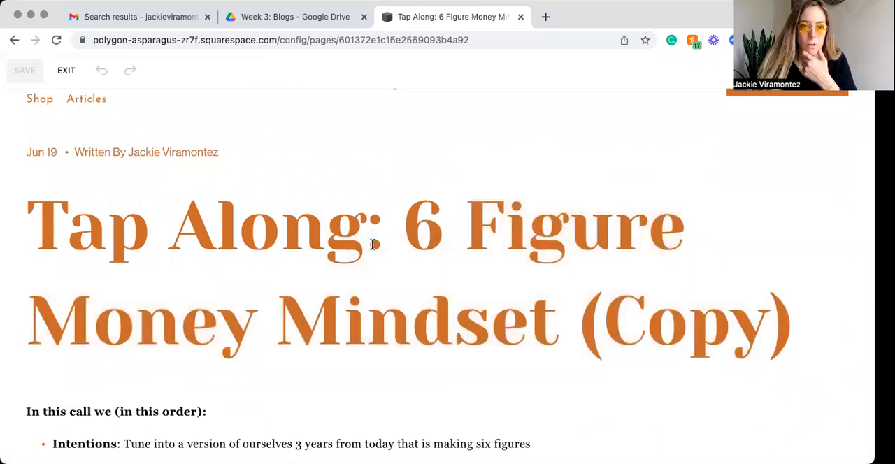
left_click(67, 76)
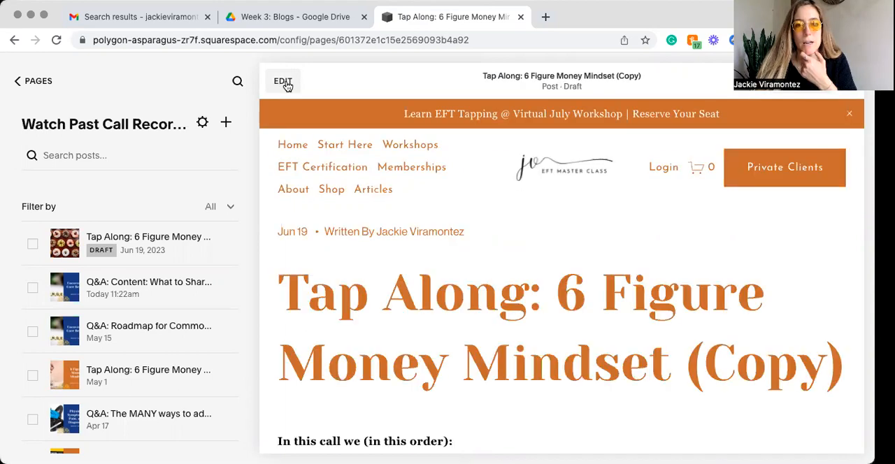
left_click(282, 82)
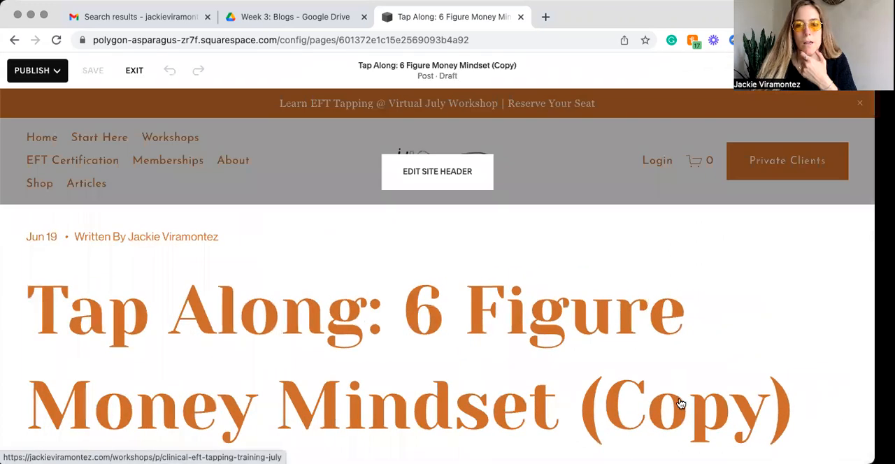
Step: Replace everything after "Tap Along:" in the post title with "Cravings"
scroll(680, 404, "down", 3)
left_click(705, 289)
double_click(704, 289)
key("BackSpace")
left_click(628, 294)
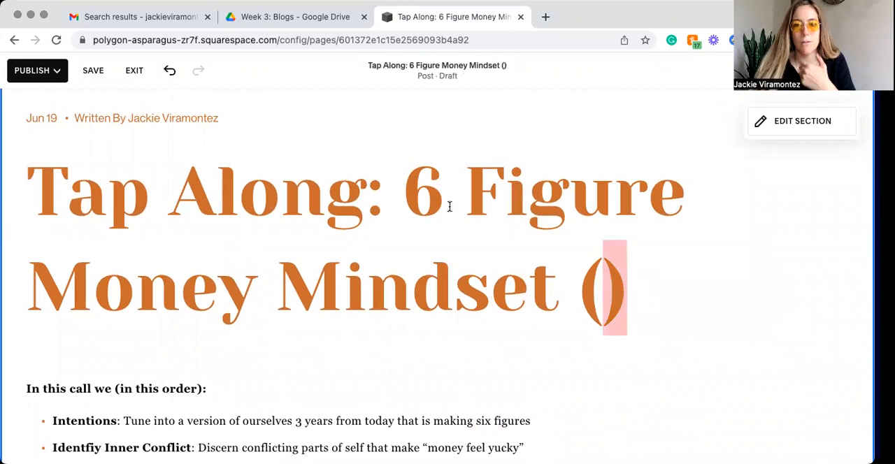
left_click(416, 202, "shift")
type("C")
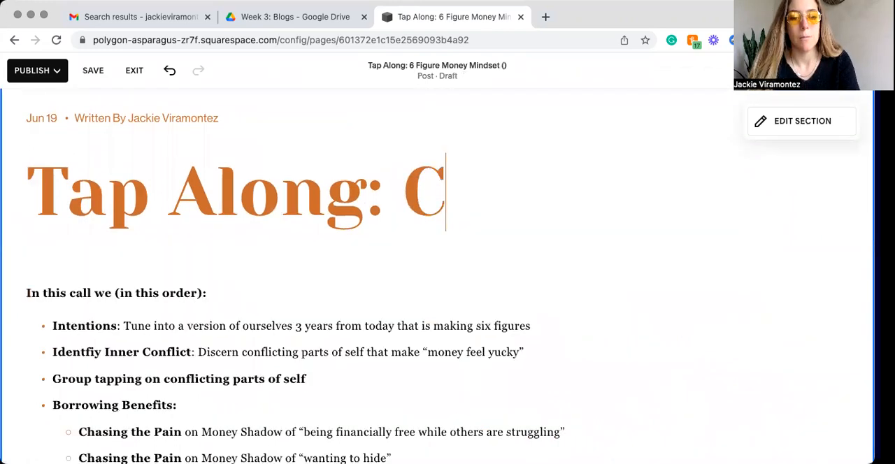
type("ravings – How to Tap on Unwanted ")
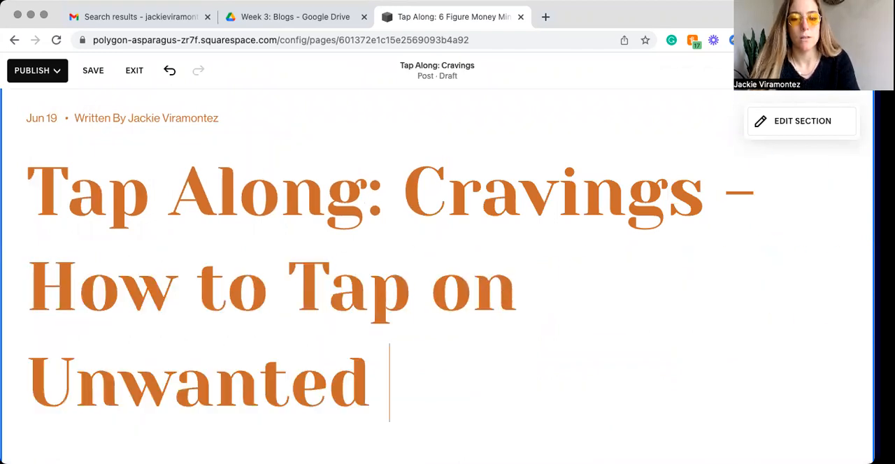
type("Positive Em")
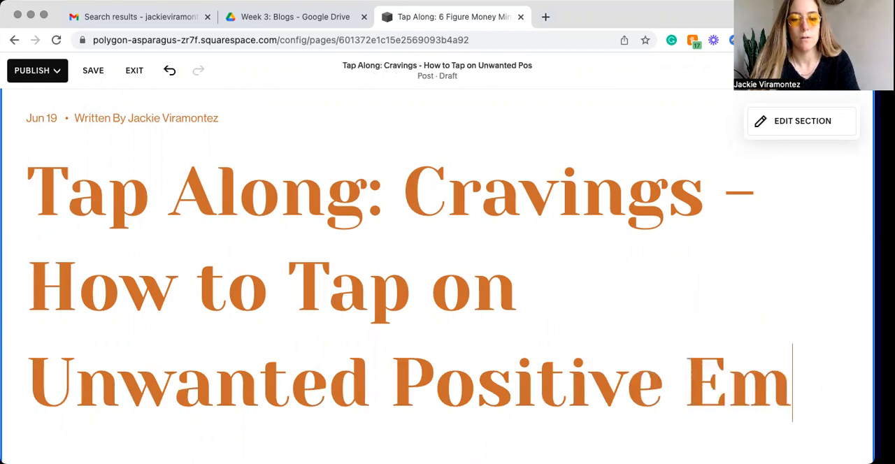
type("otions")
scroll(352, 192, "down", 5)
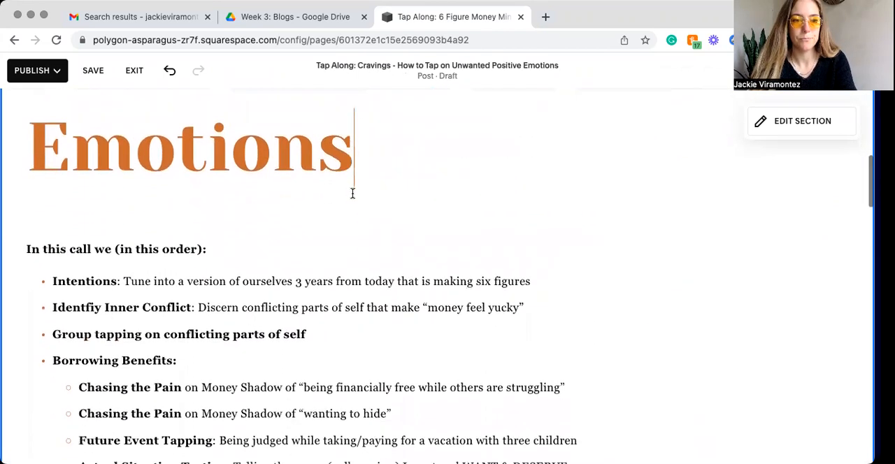
scroll(352, 193, "down", 2)
double_click(46, 206)
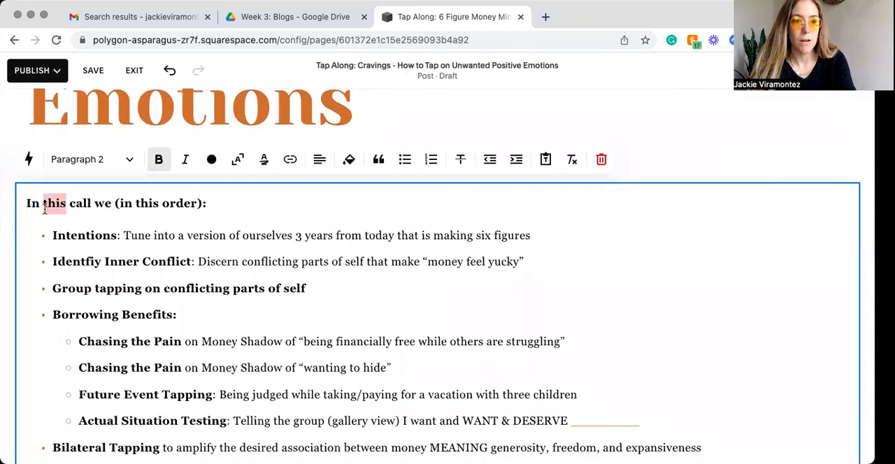
triple_click(33, 208)
type("ccc")
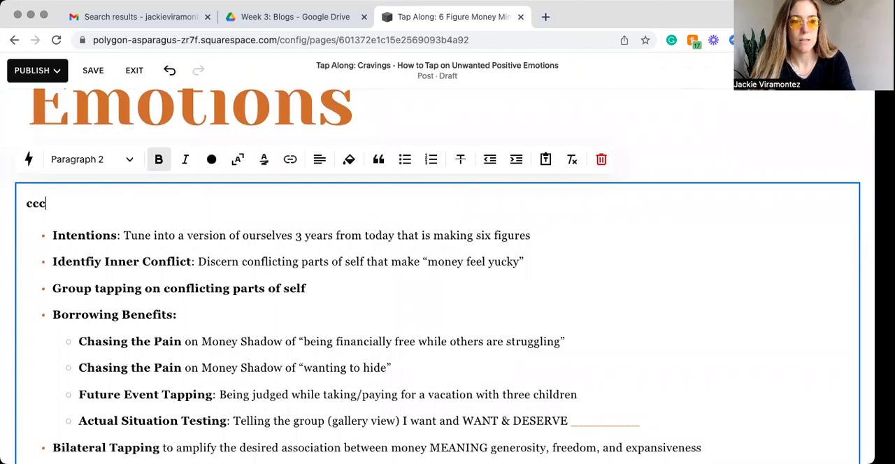
key("super+z")
key("super+z")
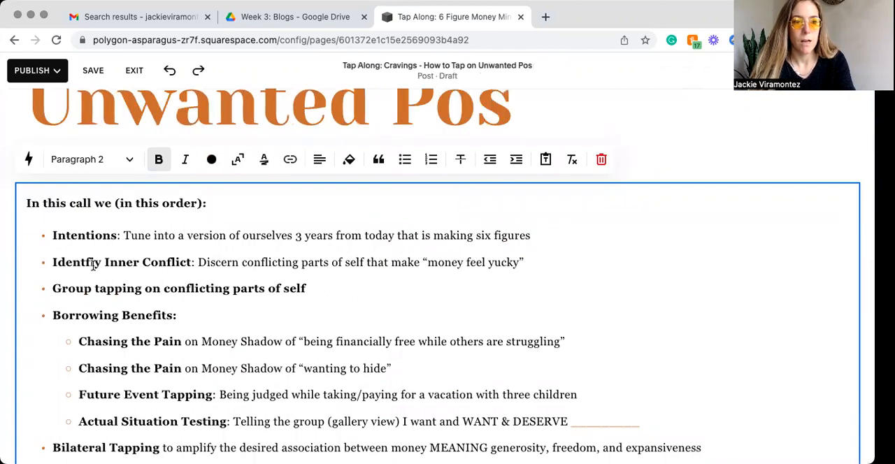
Step: Replace all the bullets below the Intentions bullet with a single bullet reading "I"
scroll(94, 265, "down", 2)
left_click_drag(500, 354, 44, 142)
type("I")
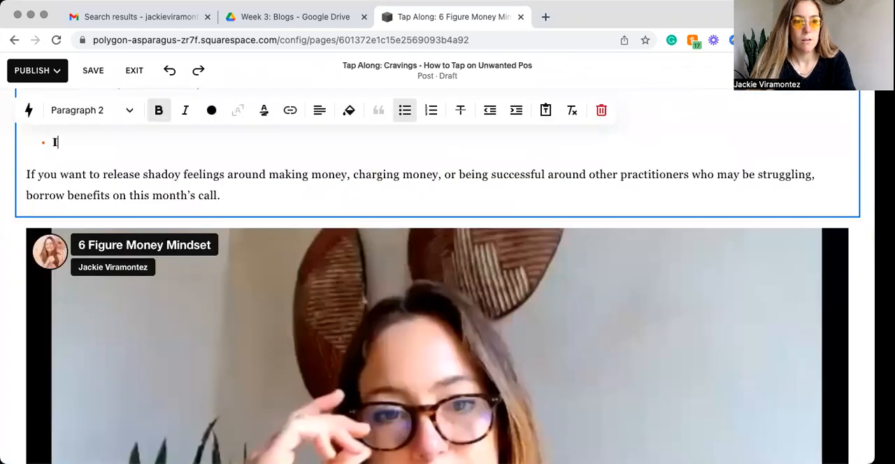
Step: Color the bold word "Intentions" with the palette's orange and clear the text of the bullet below it
scroll(58, 161, "up", 1)
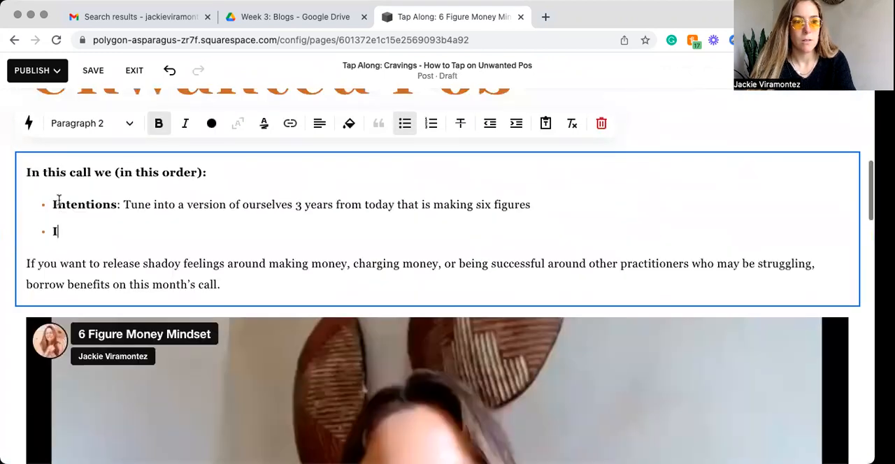
left_click(211, 123)
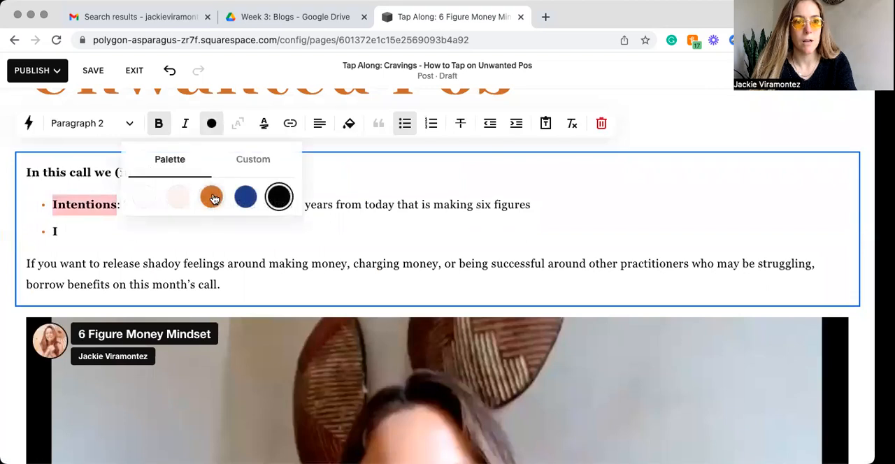
left_click(251, 163)
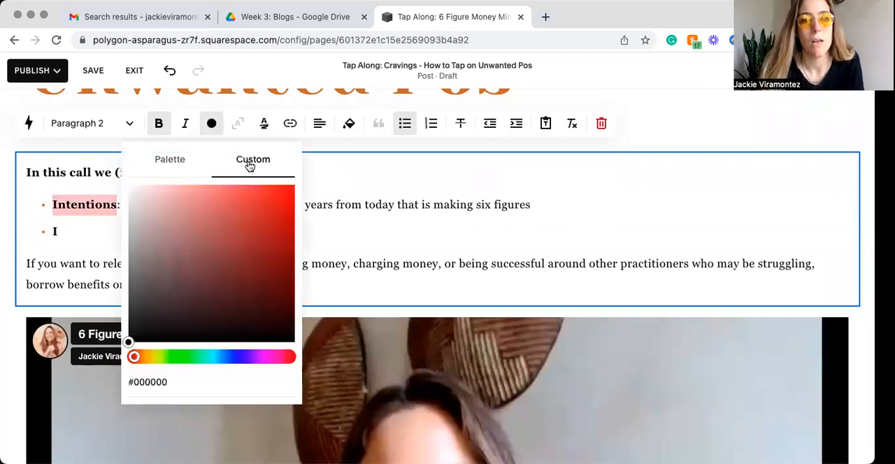
left_click(167, 164)
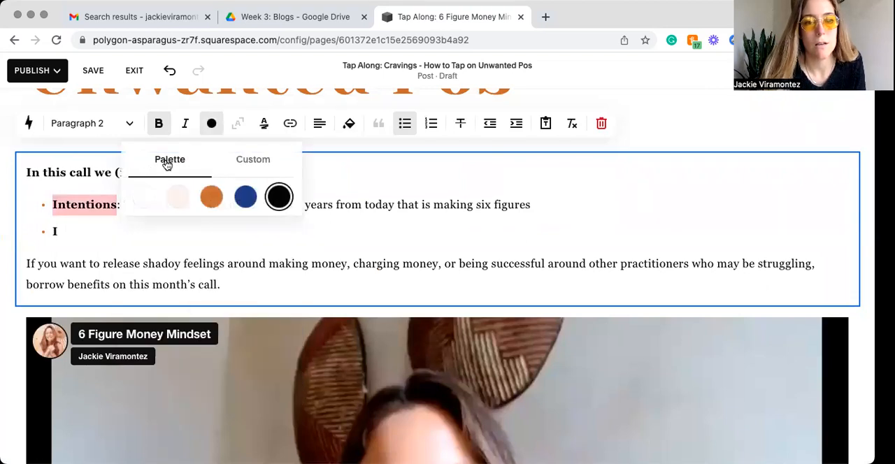
left_click(214, 206)
left_click(90, 227)
key("BackSpace")
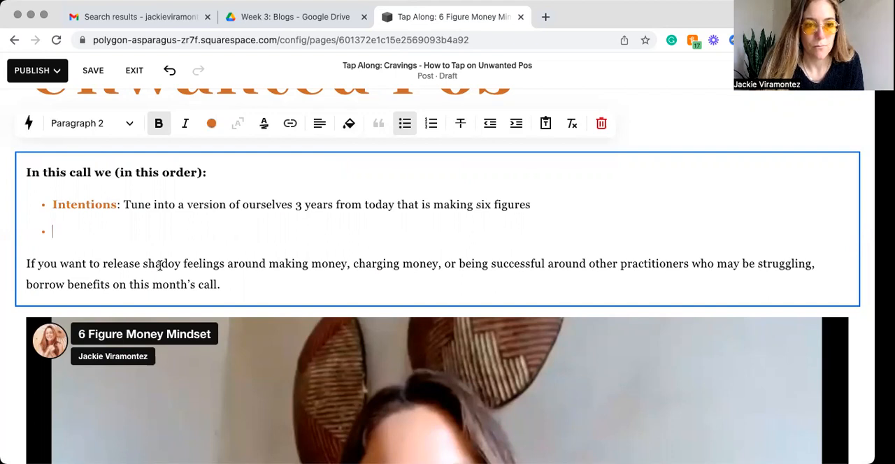
Step: Replace the closing paragraph above the video with "Watc our live call below."
triple_click(119, 275)
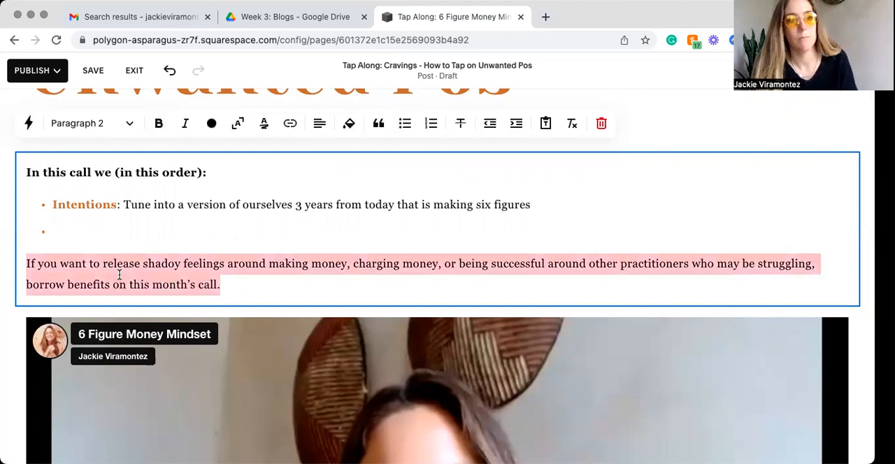
type("Watc our")
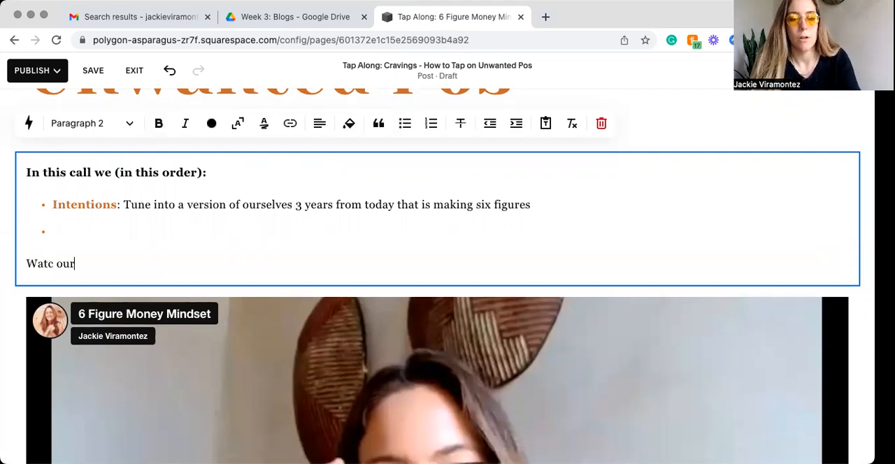
type(" live call below.")
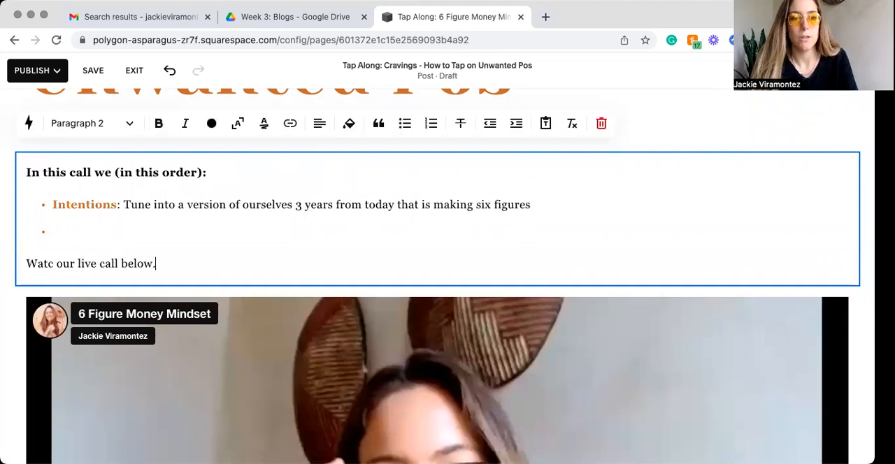
Step: Try the Heading 4 and Heading 2 text styles on the line above the video
triple_click(78, 260)
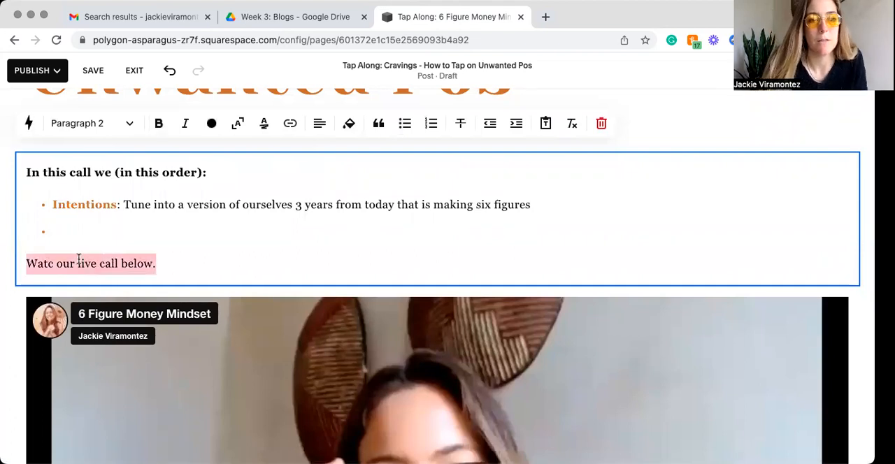
left_click(130, 126)
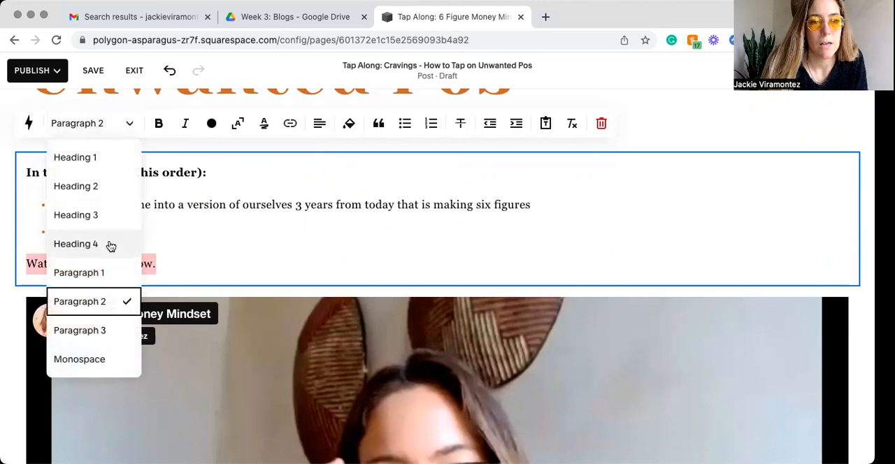
left_click(77, 244)
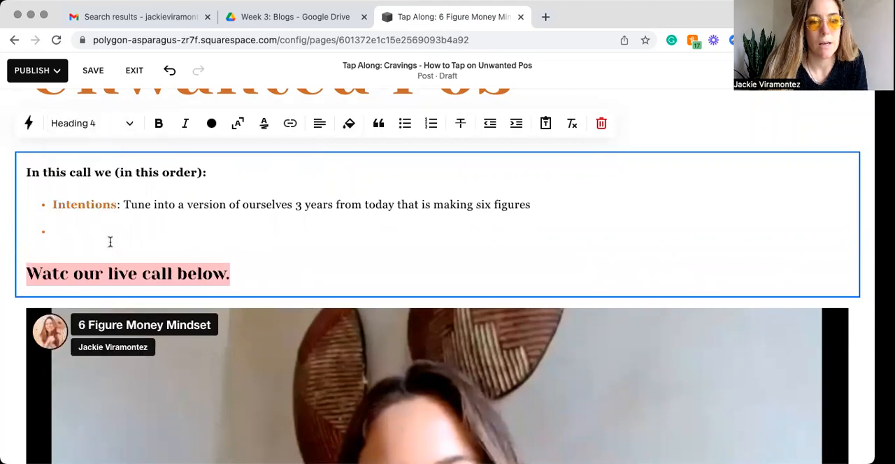
left_click(123, 124)
left_click(114, 184)
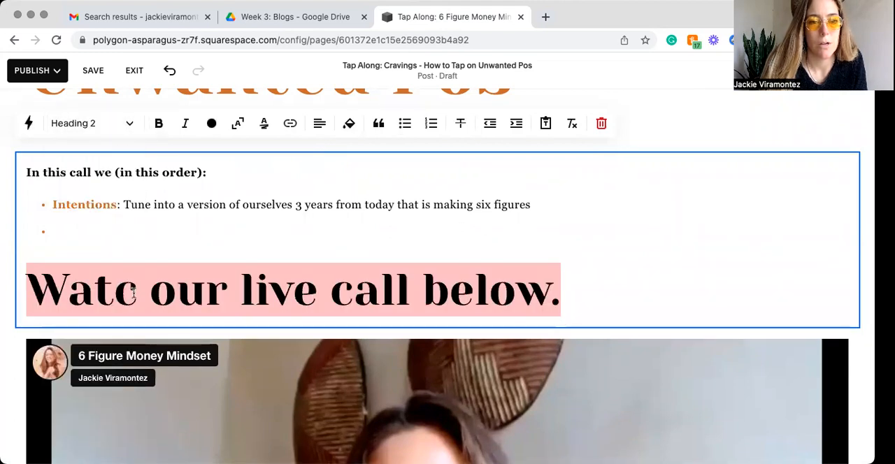
Step: Correct "Watc" to "Watch" and format the line as Paragraph 2 after trying Paragraph 1
left_click(136, 290)
type("h")
triple_click(143, 297)
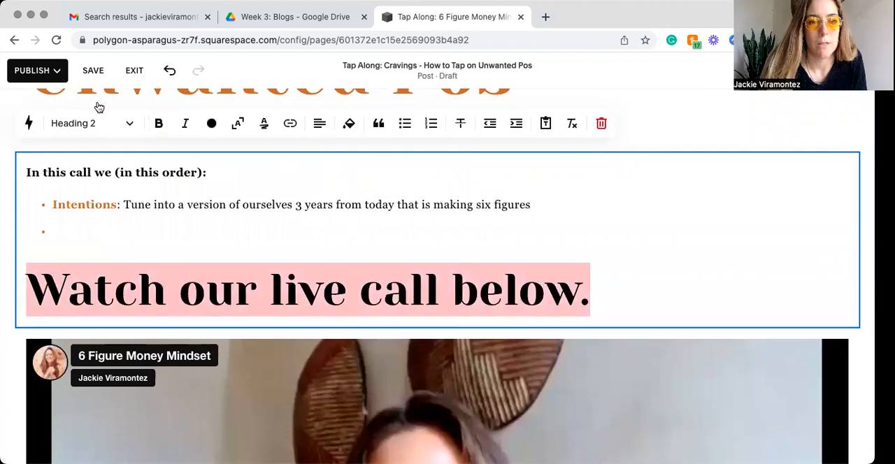
left_click(128, 130)
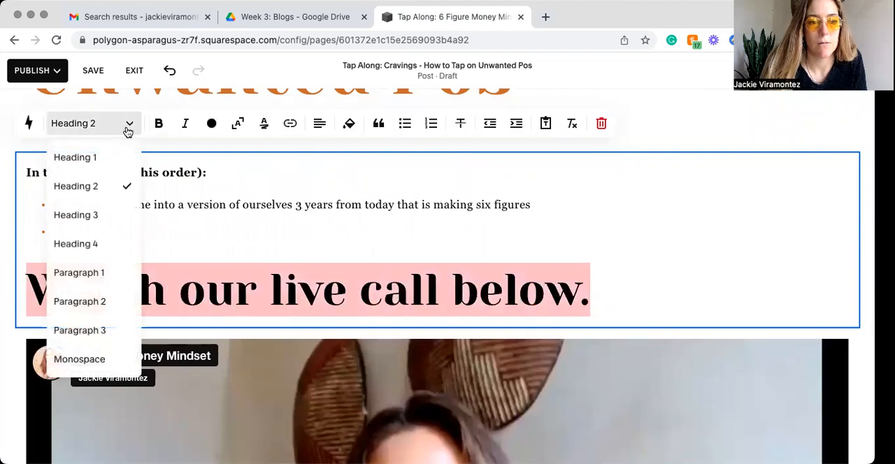
left_click(112, 283)
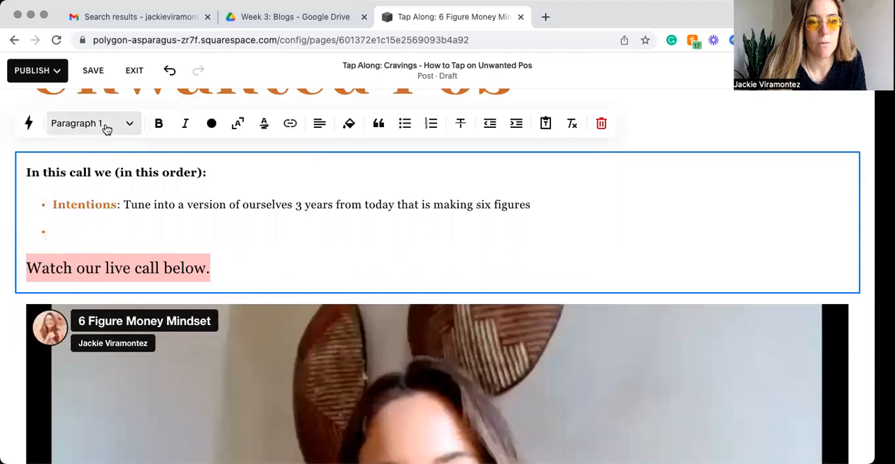
left_click(130, 129)
left_click(107, 302)
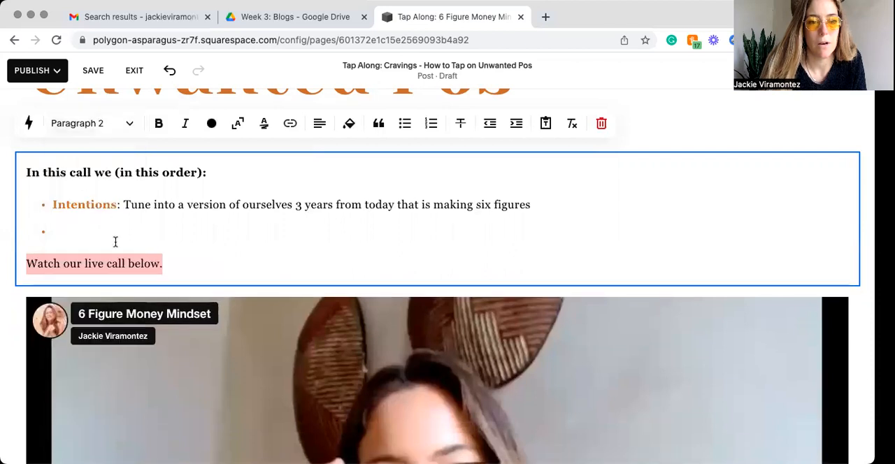
Step: Try the Paragraph 3 and Paragraph 1 styles on the "Watch our live call below." line and return it to Paragraph 2
left_click(129, 123)
left_click(128, 330)
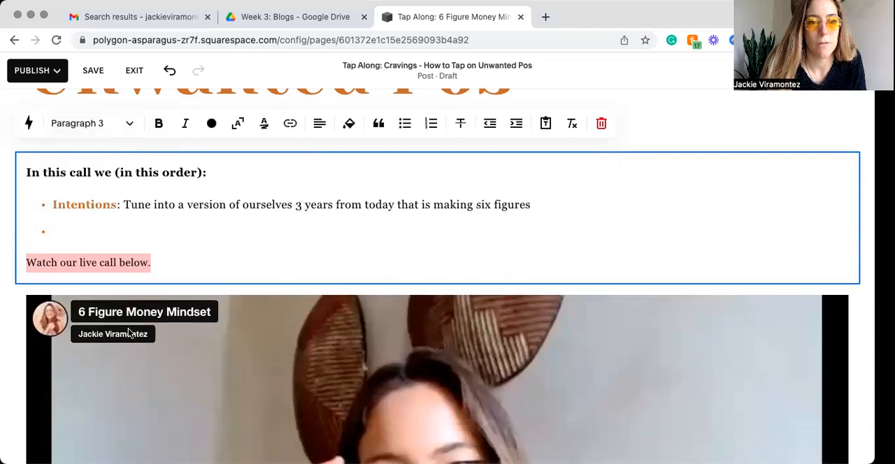
left_click(127, 123)
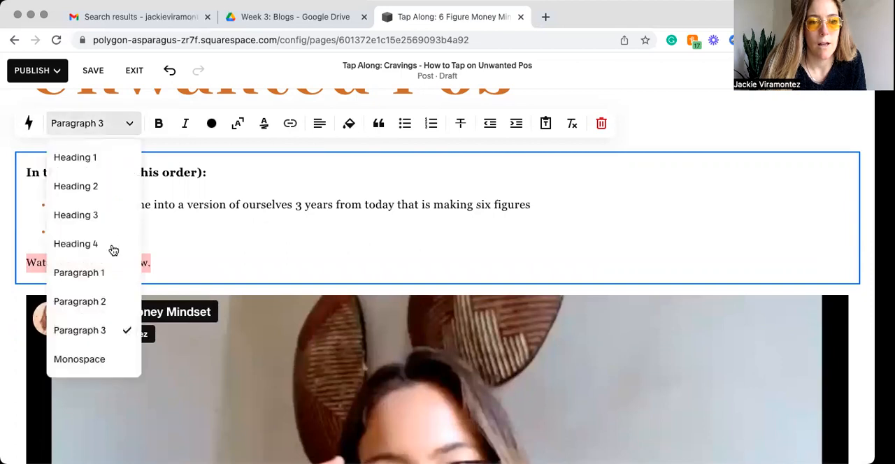
left_click(111, 279)
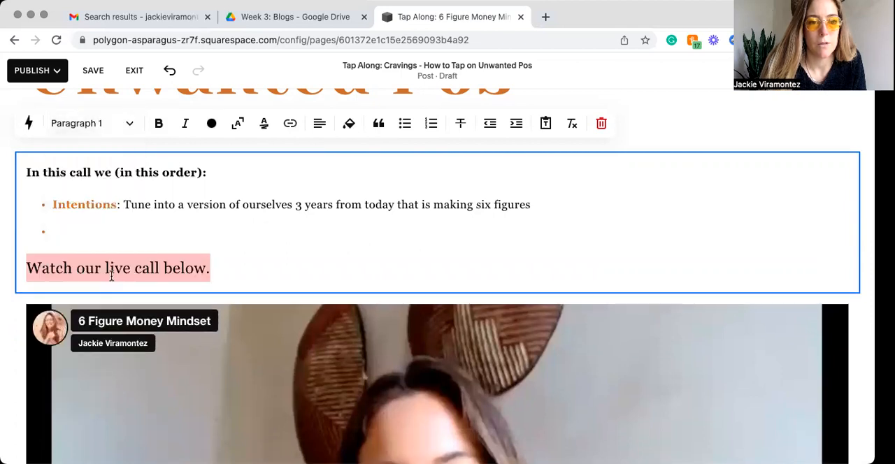
left_click(115, 126)
left_click(112, 302)
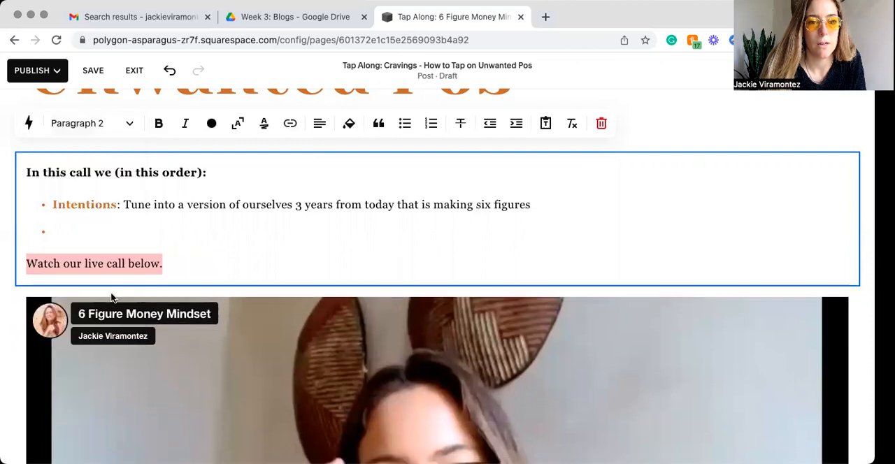
Step: Make the "Watch our live call below." line bold
key("super+b")
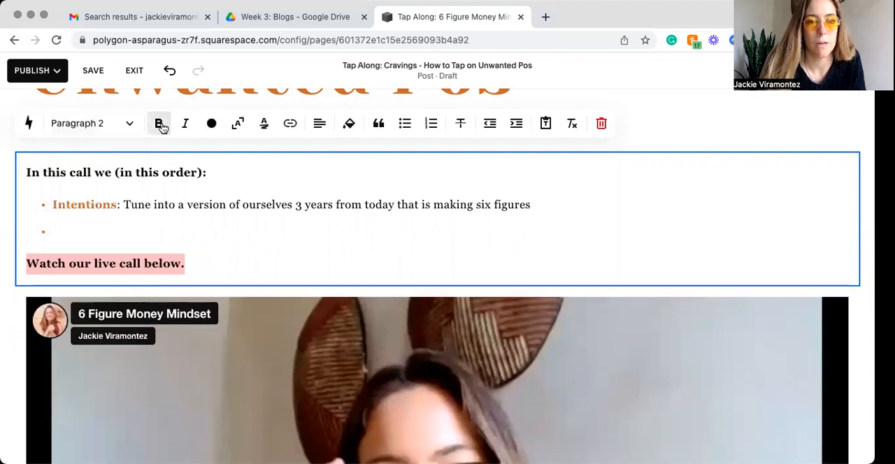
Step: Try quote formatting on the "Watch our live call below." line and a background fill on its text block, removing both
left_click(378, 129)
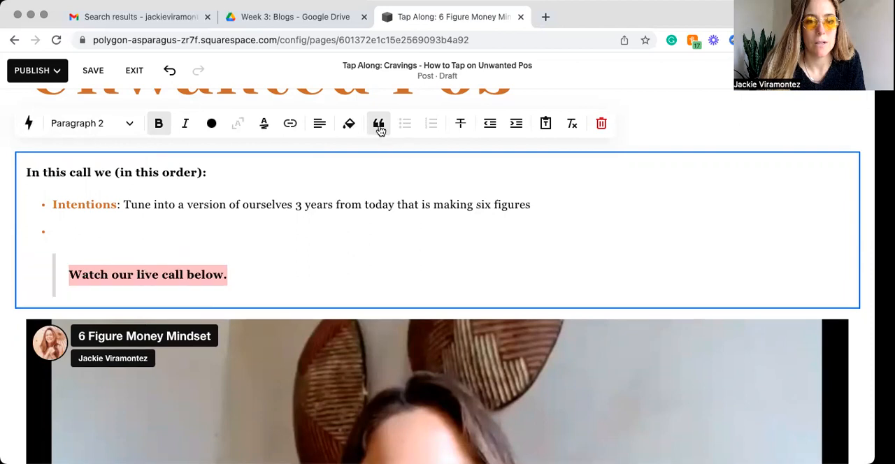
left_click(94, 283)
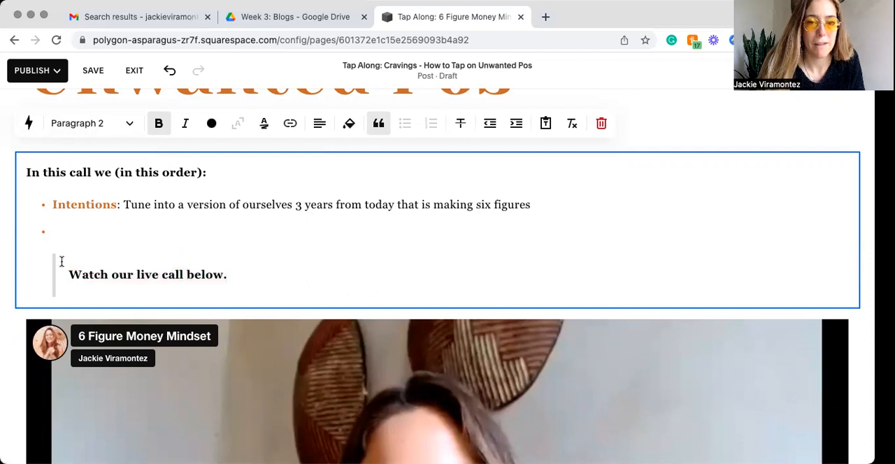
triple_click(193, 274)
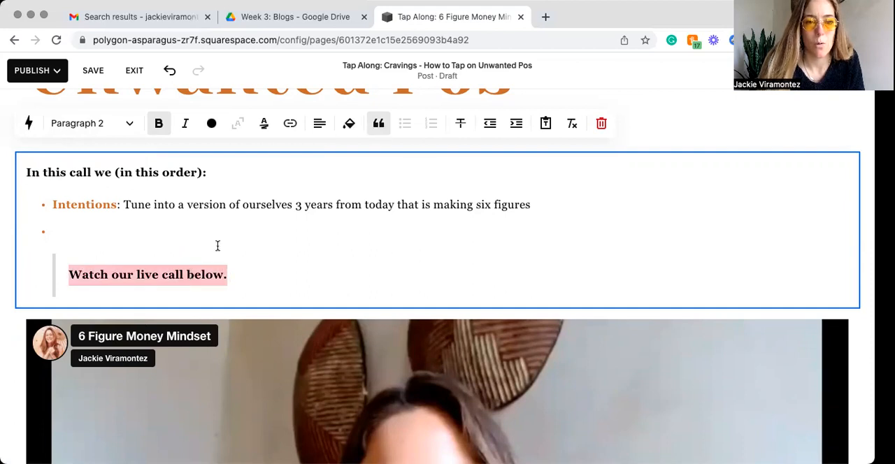
left_click(378, 128)
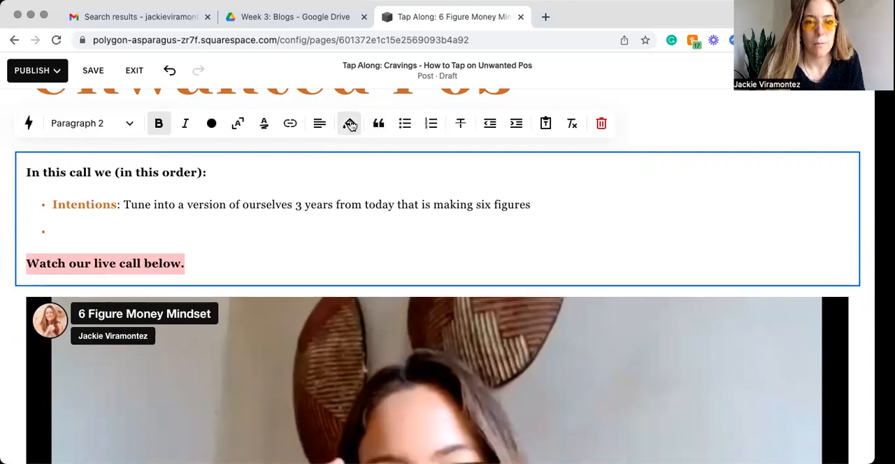
left_click(350, 124)
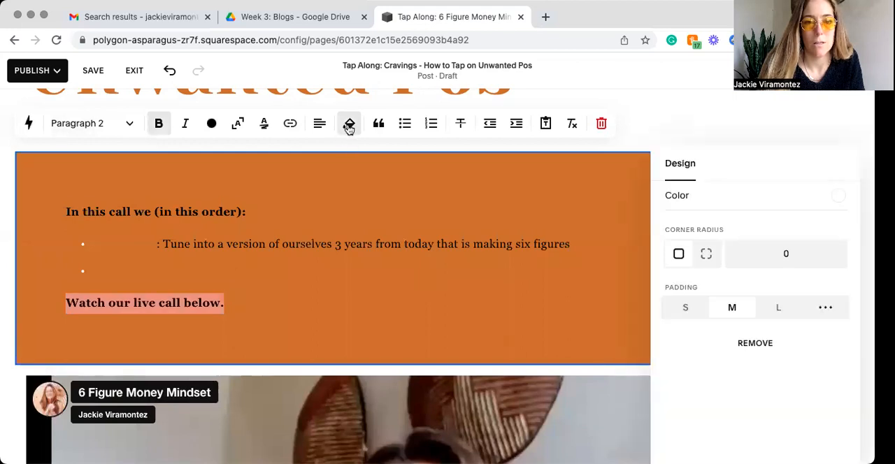
left_click(169, 72)
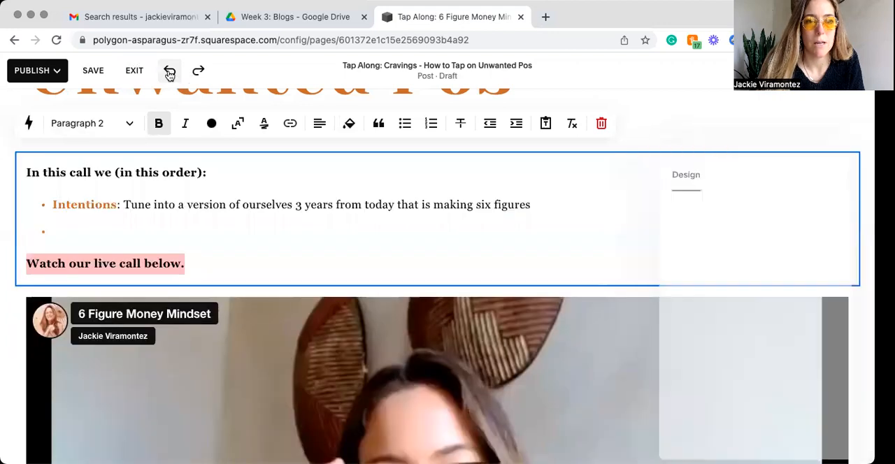
Step: Try indenting the "Watch our live call below." line and outdent it again
left_click(254, 267)
double_click(109, 263)
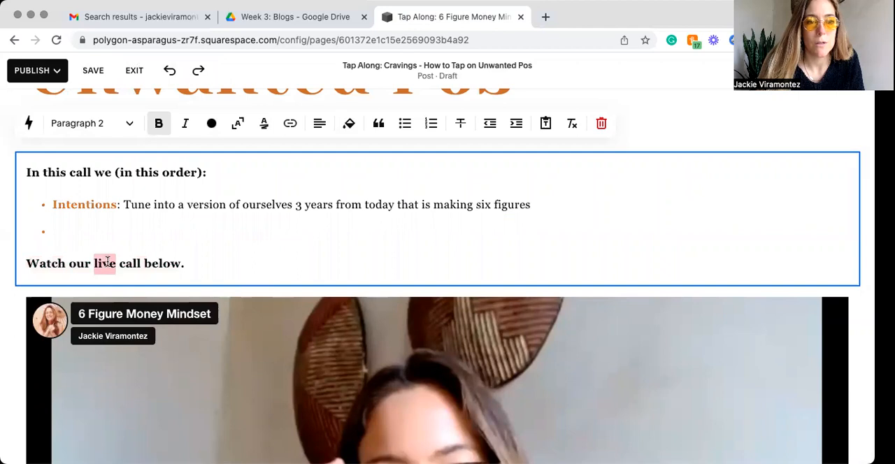
left_click(517, 125)
left_click(516, 125)
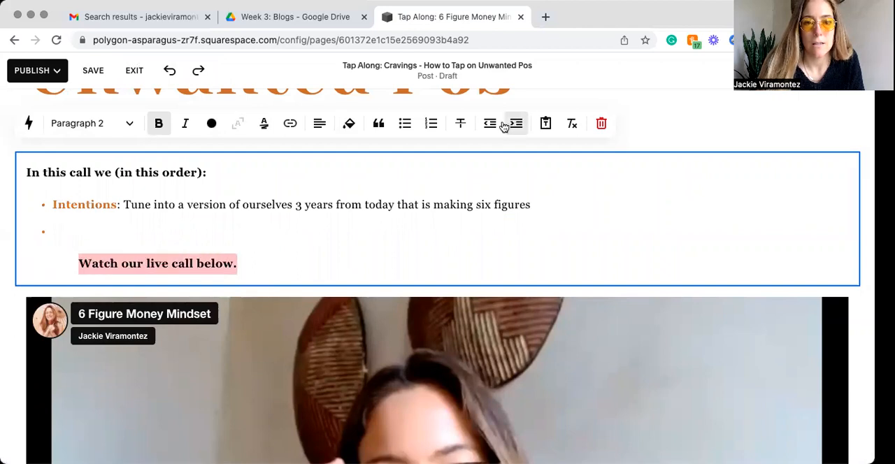
left_click(489, 123)
left_click(489, 123)
Step: Try center alignment on the "In this call we (in this order):" line and return it to left alignment
left_click(116, 231)
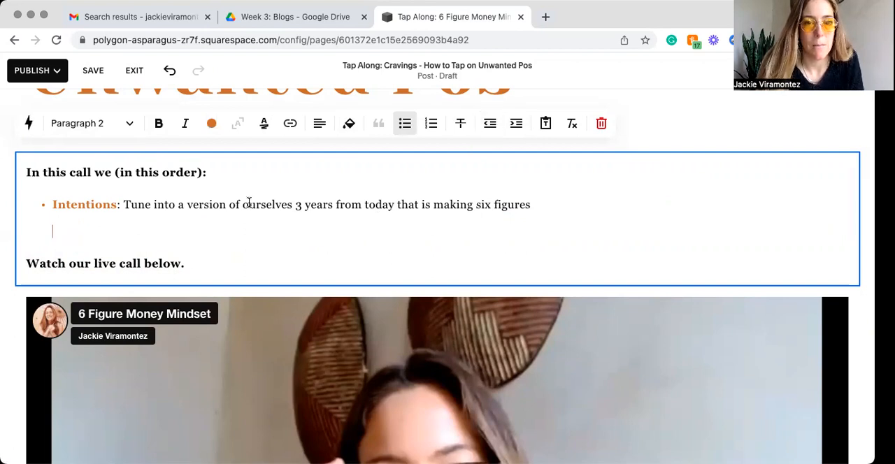
scroll(249, 202, "down", 2)
scroll(250, 202, "up", 2)
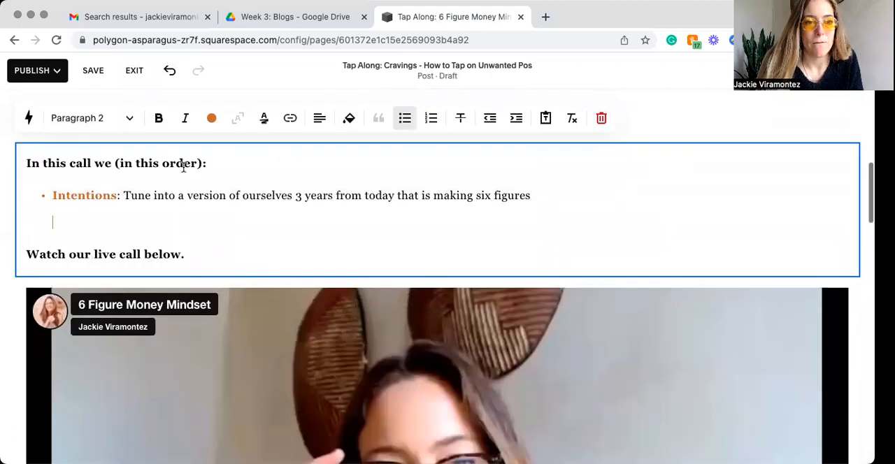
triple_click(169, 163)
left_click(320, 117)
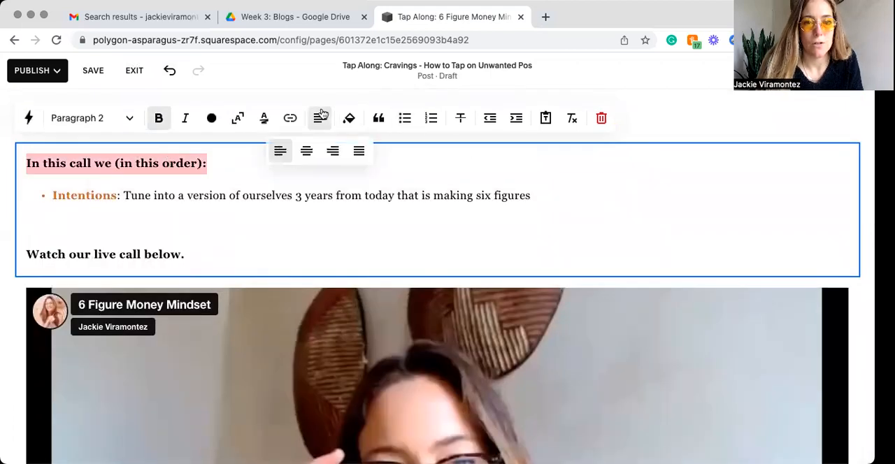
left_click(306, 151)
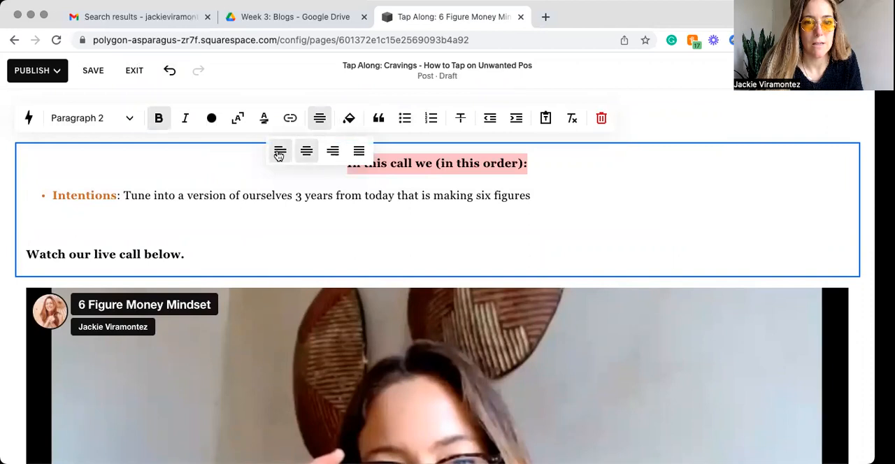
left_click(279, 152)
left_click(153, 232)
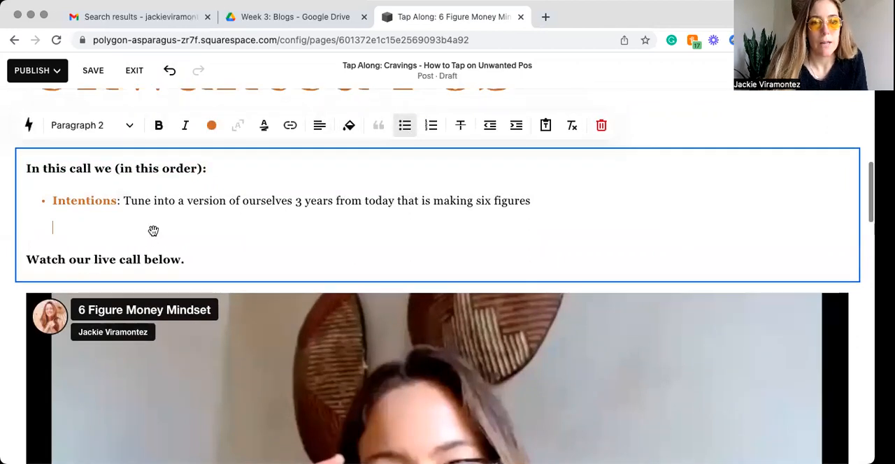
Step: Open the blog post section's format settings, try Center text alignment for the title and return it to Left
scroll(153, 232, "up", 3)
triple_click(142, 160)
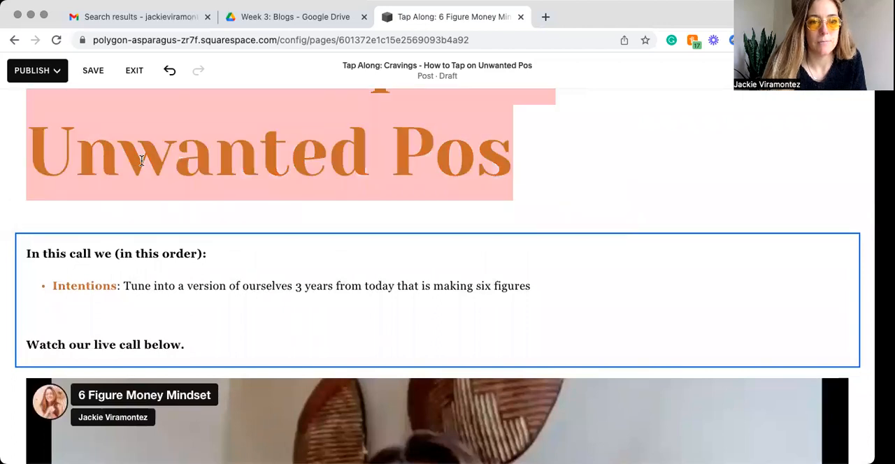
scroll(142, 164, "up", 5)
scroll(143, 166, "down", 3)
scroll(143, 166, "up", 3)
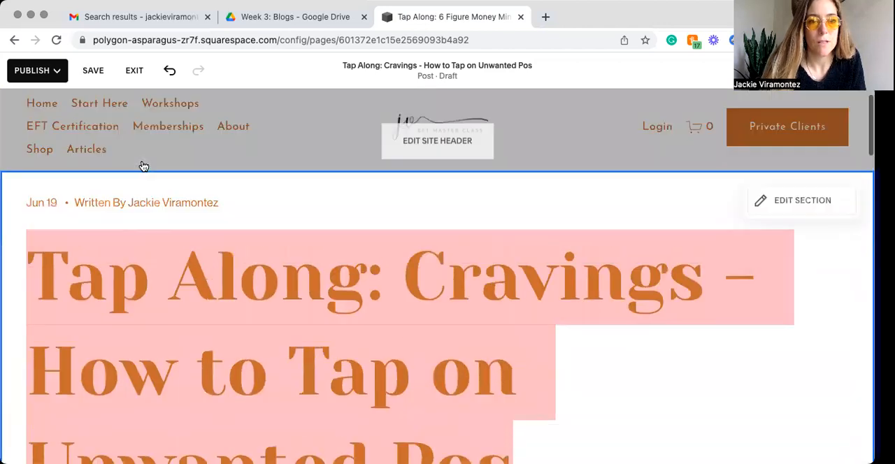
left_click(775, 208)
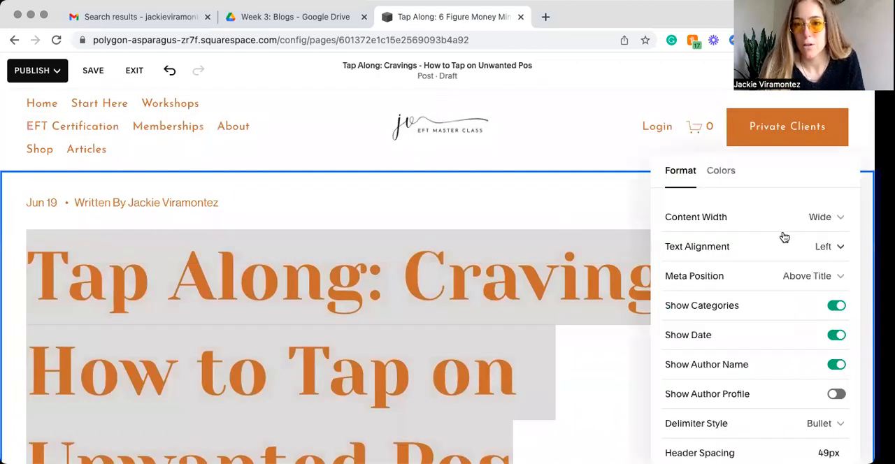
left_click(830, 247)
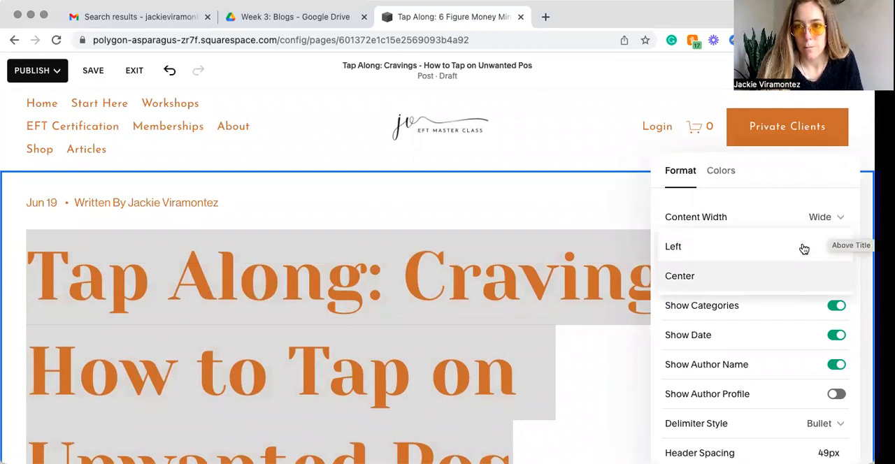
left_click(705, 282)
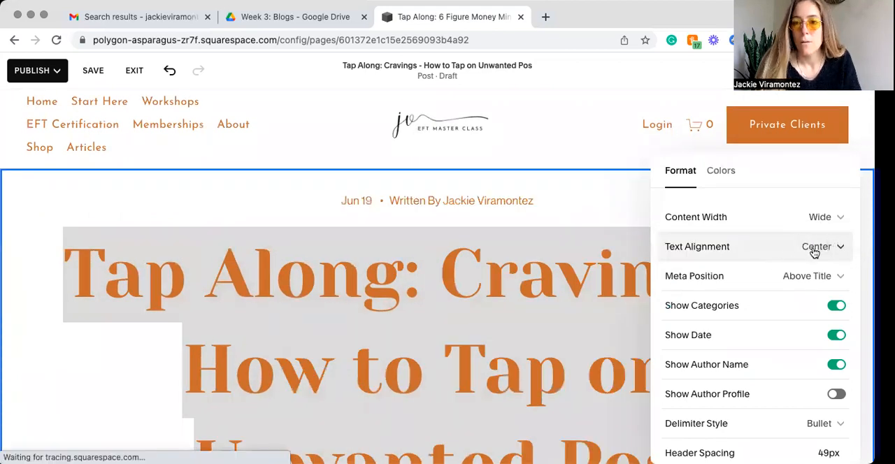
left_click(807, 246)
left_click(736, 222)
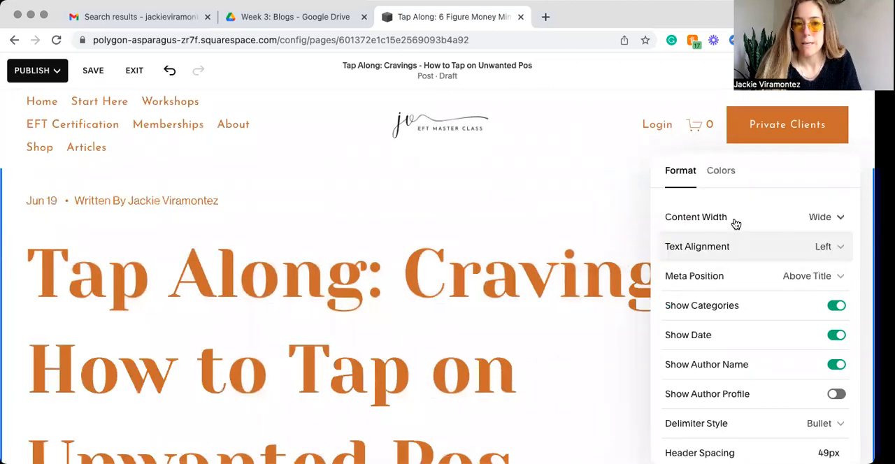
Step: Try hiding the post's categories and date in the section format settings, turning each one back on
scroll(800, 299, "down", 1)
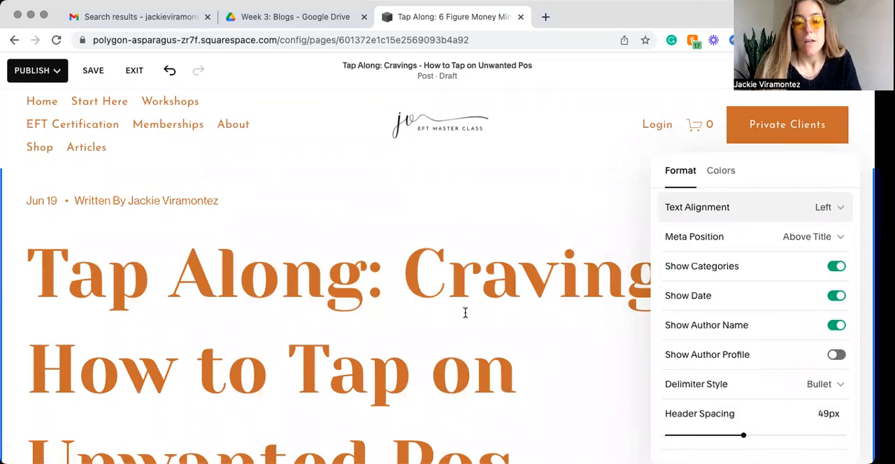
scroll(465, 313, "down", 2)
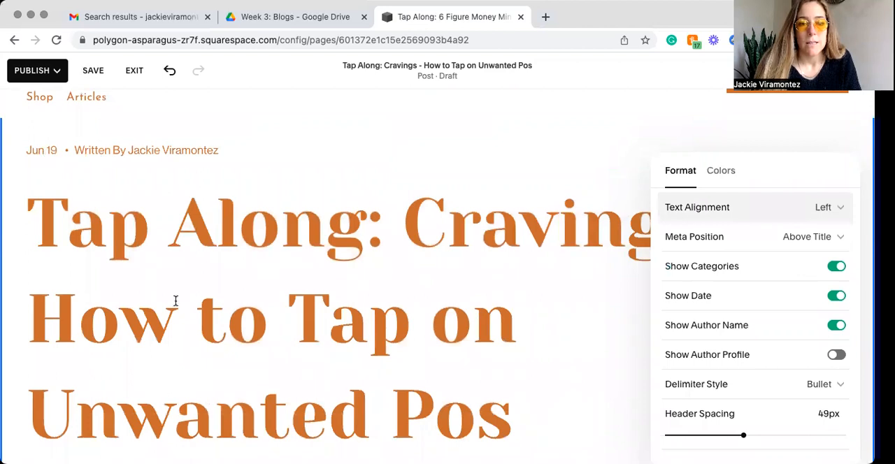
scroll(175, 298, "down", 5)
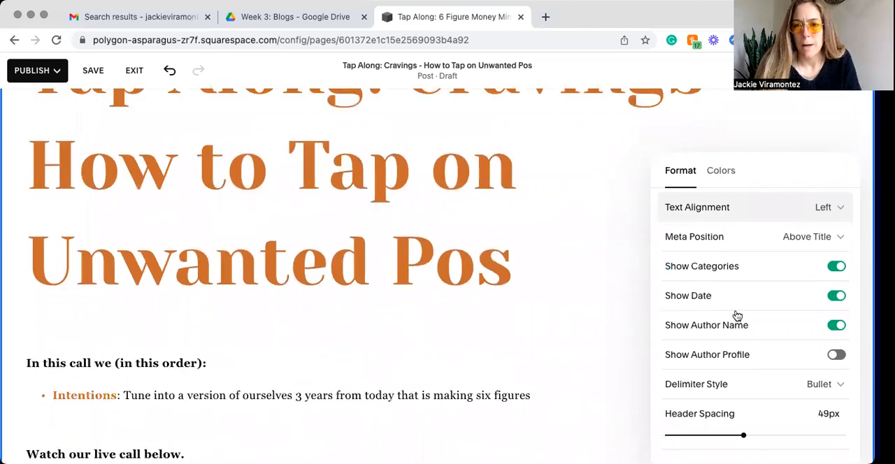
scroll(737, 315, "up", 2)
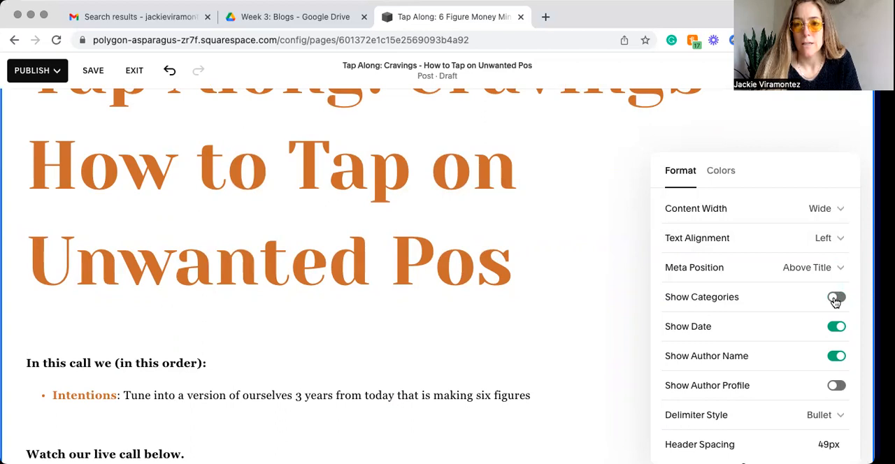
left_click(836, 299)
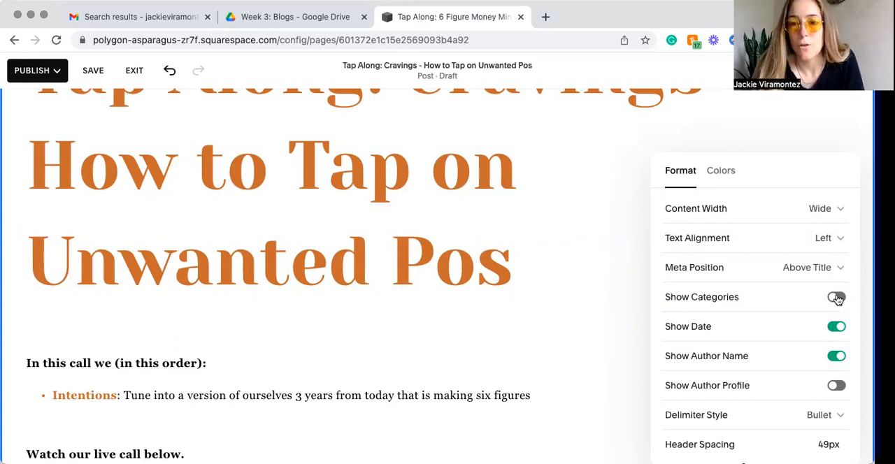
scroll(835, 320, "up", 1)
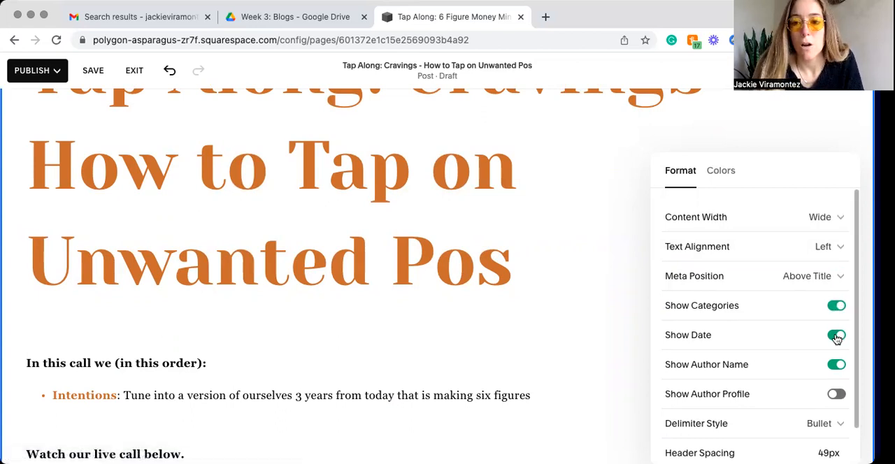
left_click(836, 336)
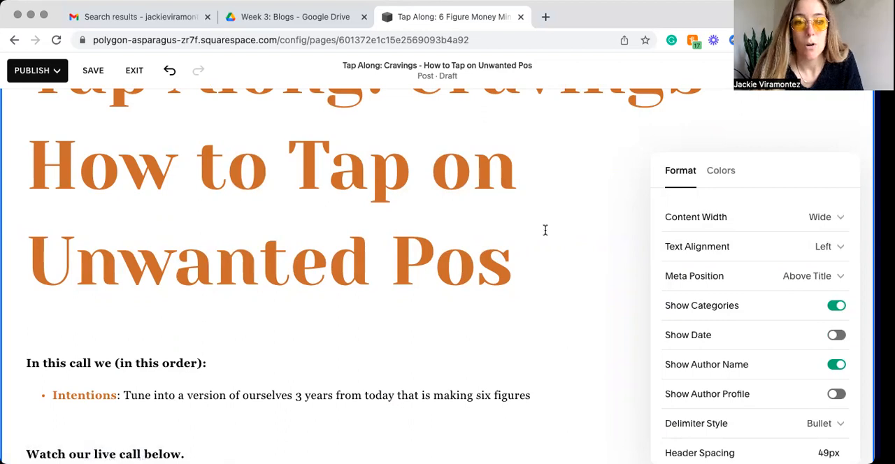
left_click(839, 336)
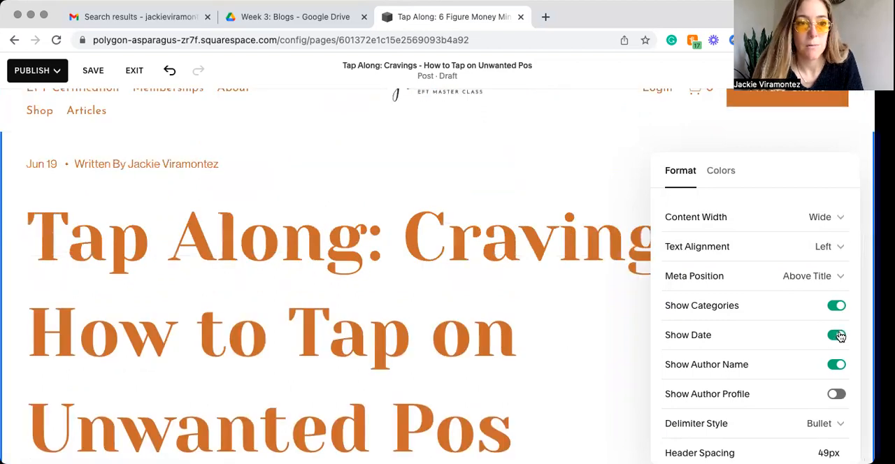
Step: Try hiding the author name and showing the author profile, restoring both settings
left_click(836, 369)
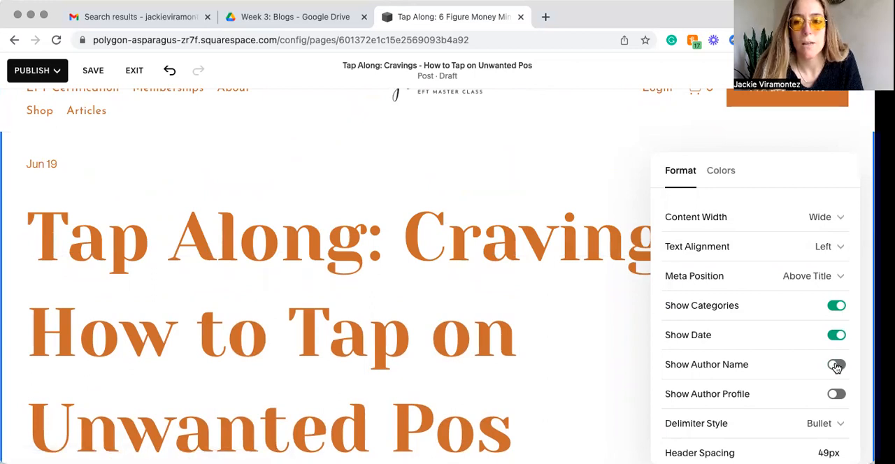
left_click(835, 366)
left_click(835, 396)
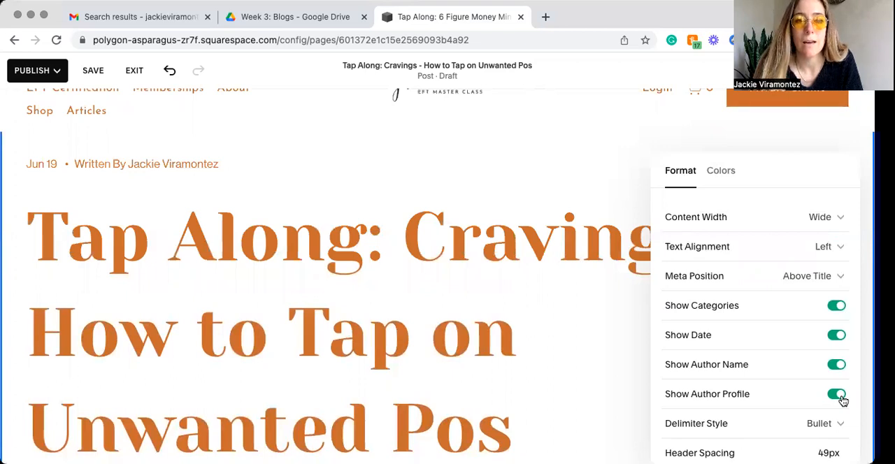
left_click(833, 399)
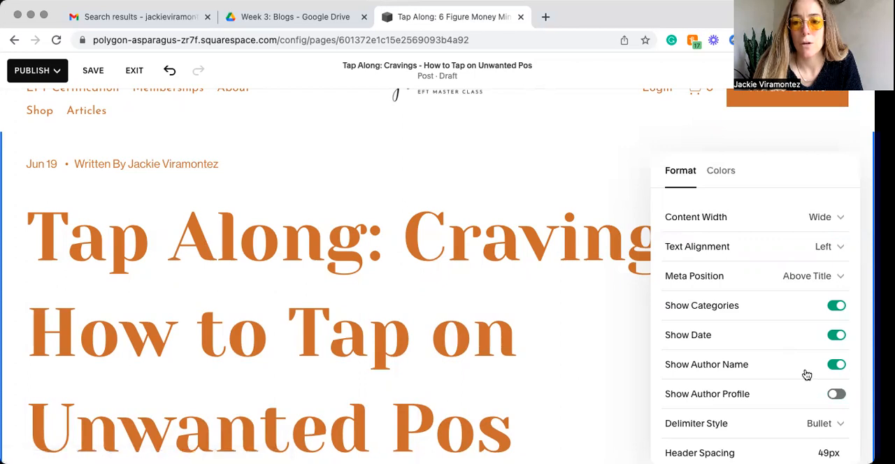
Step: Set the post's meta position to Below Title so the date and author line sits under the heading
left_click(829, 278)
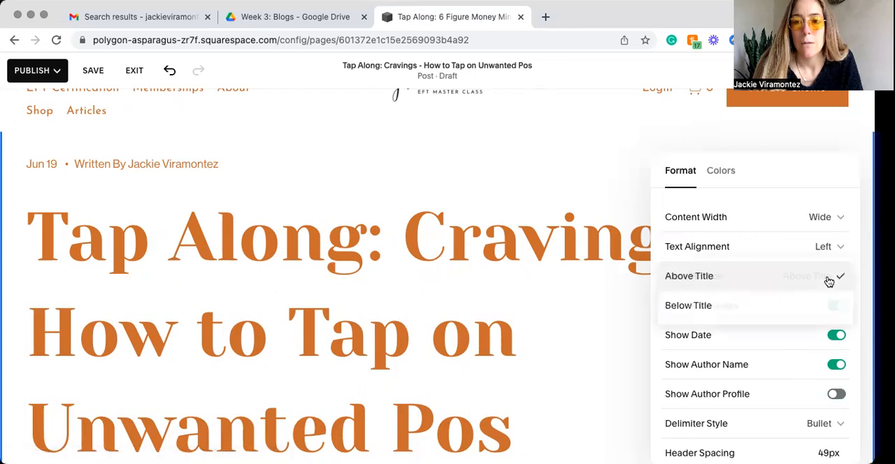
left_click(710, 355)
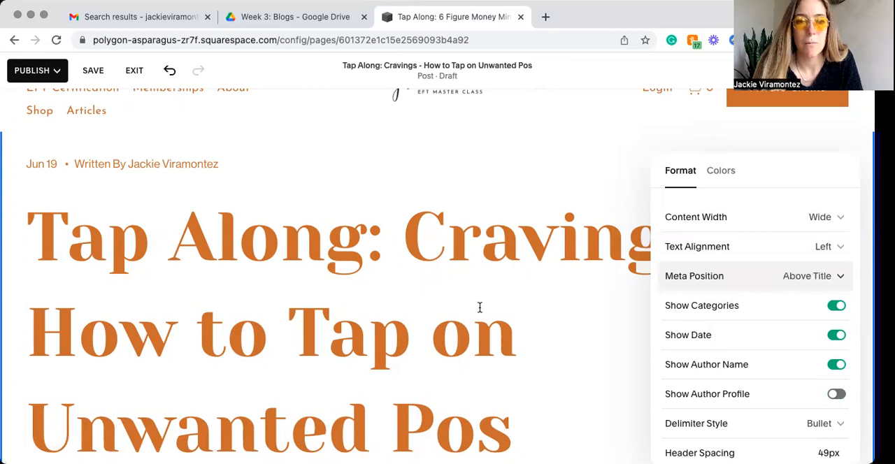
scroll(479, 307, "up", 2)
left_click(826, 280)
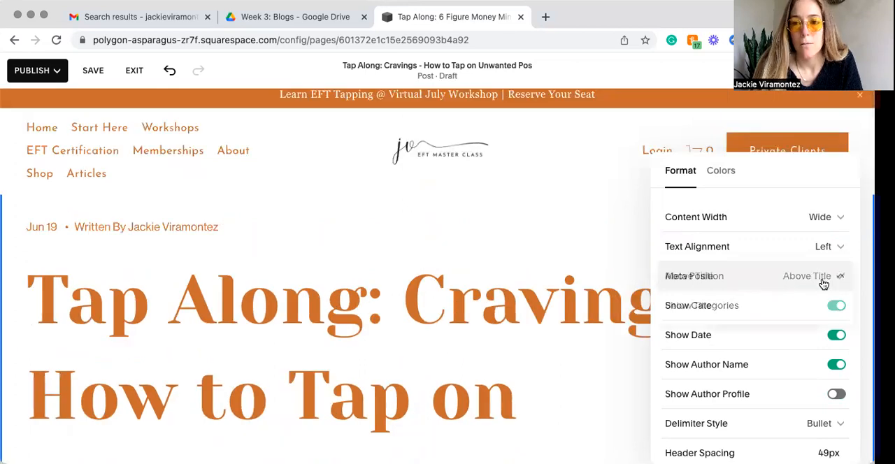
left_click(811, 307)
scroll(123, 318, "down", 3)
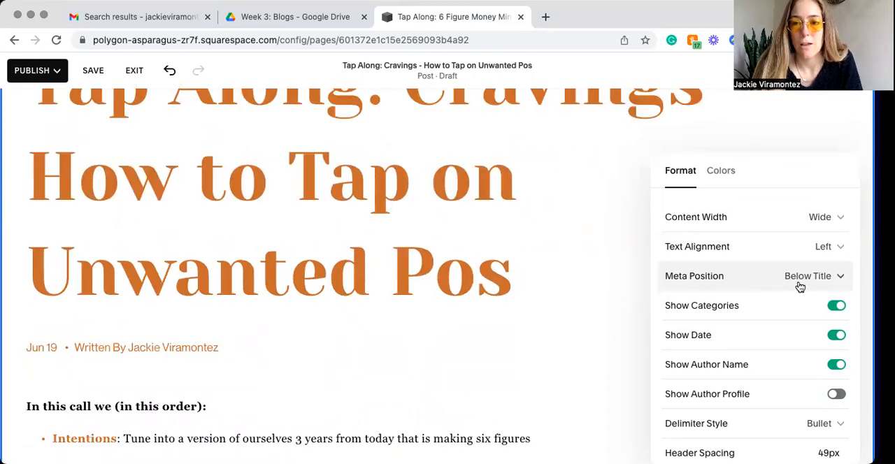
Step: Try the Lightest 1, Lightest 2, Light 1, Bright 2 and Dark 1 color themes on the blog post section
left_click(725, 174)
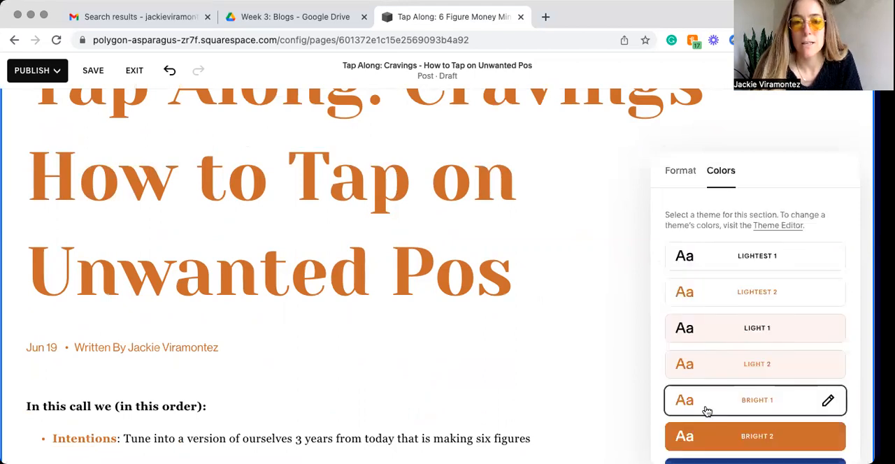
scroll(355, 233, "up", 5)
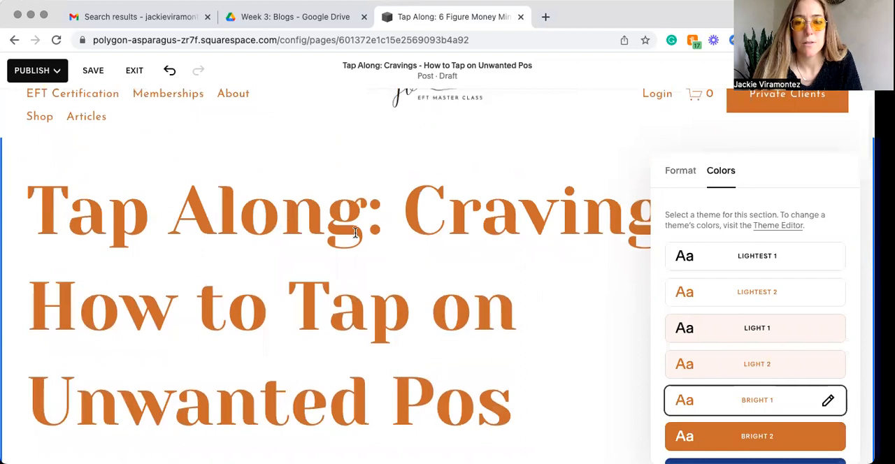
scroll(355, 233, "down", 1)
left_click(759, 262)
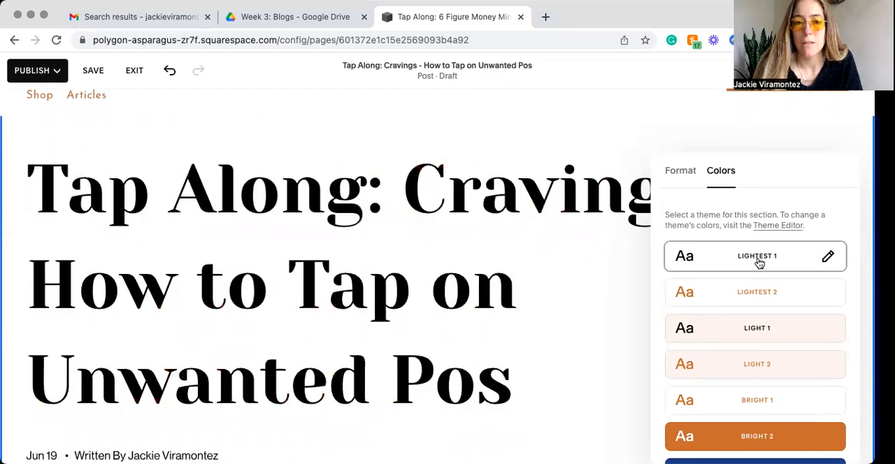
left_click(751, 295)
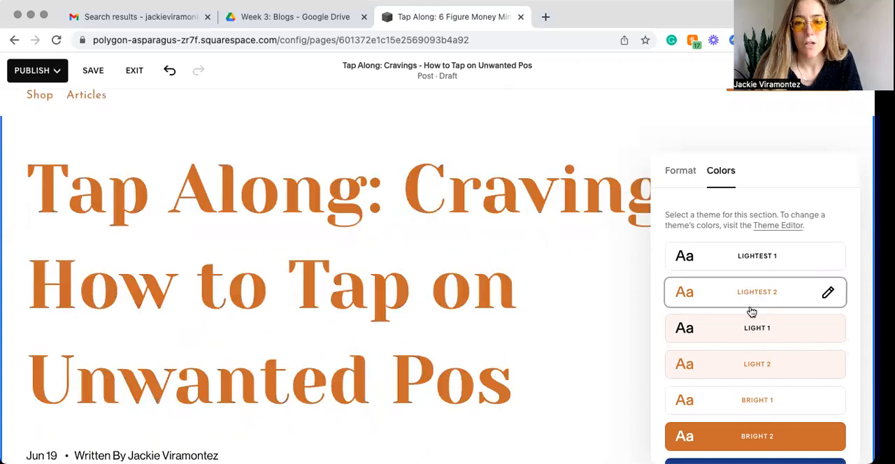
left_click(749, 331)
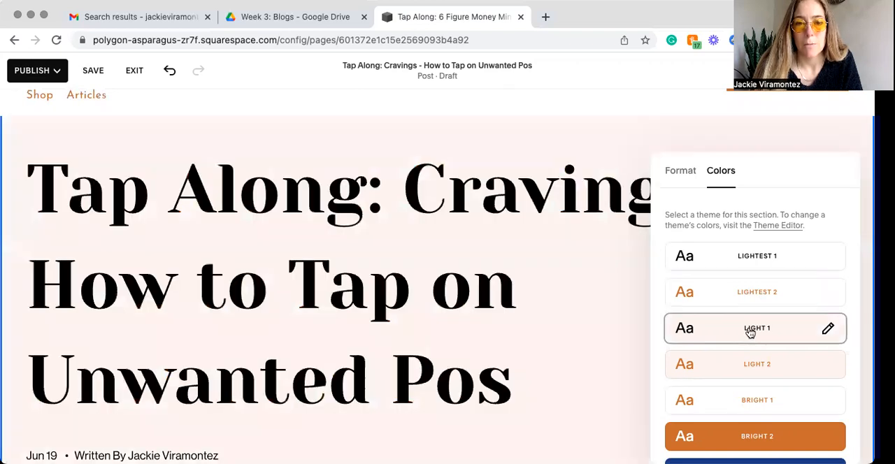
scroll(749, 333, "down", 2)
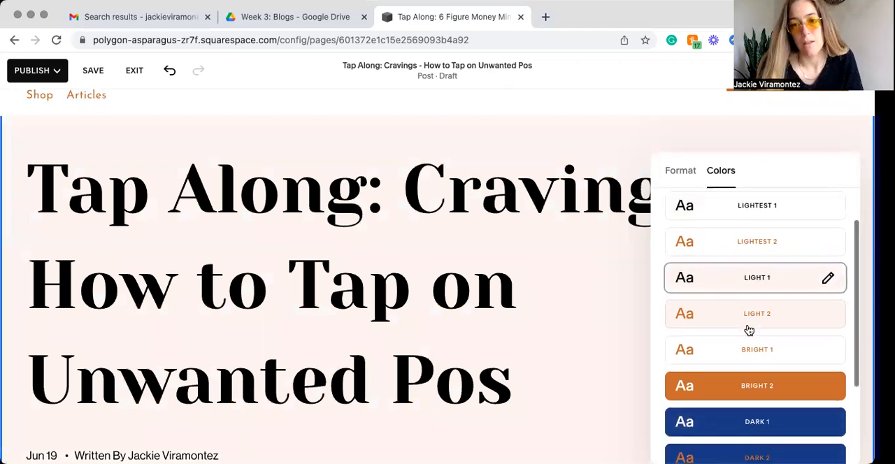
left_click(747, 386)
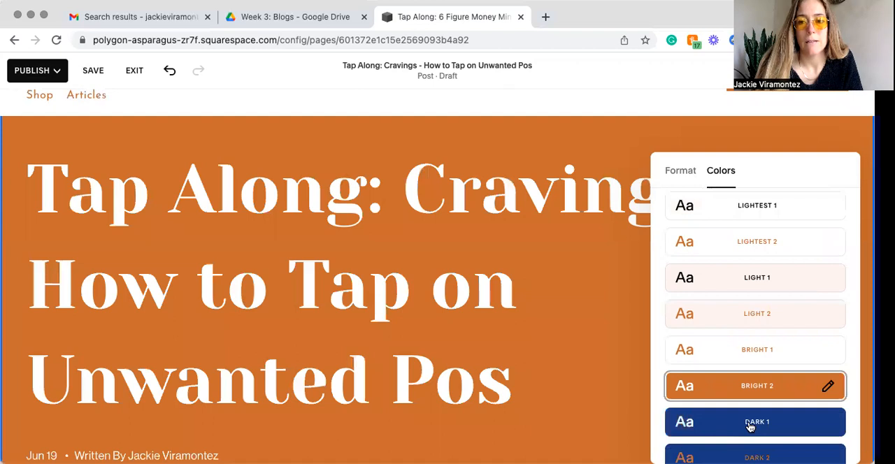
left_click(750, 423)
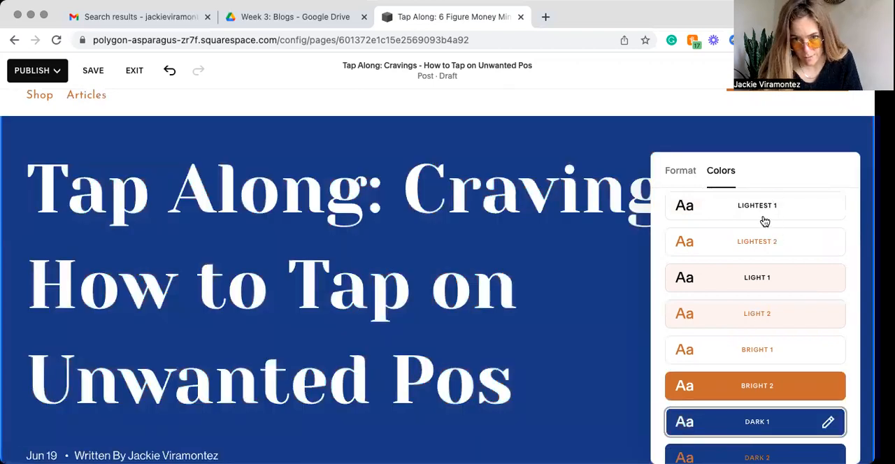
scroll(764, 221, "up", 1)
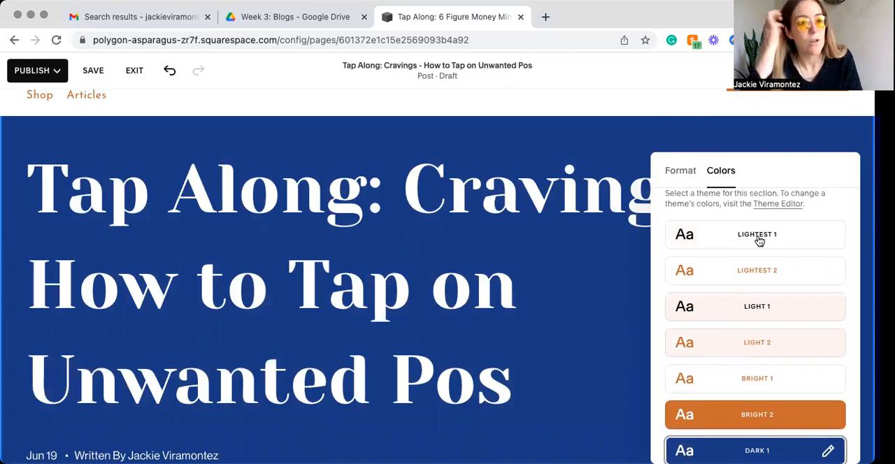
Step: Set the post section's color theme to Lightest 1 and check it across the text, video and image
left_click(759, 241)
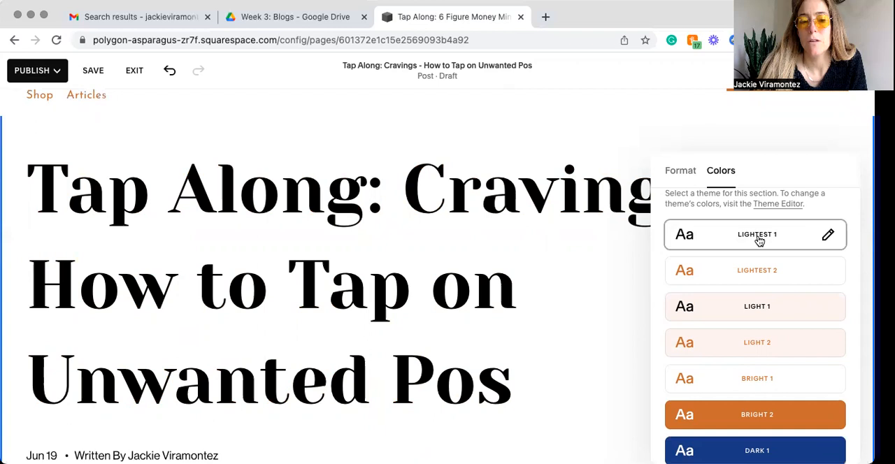
scroll(574, 332, "down", 3)
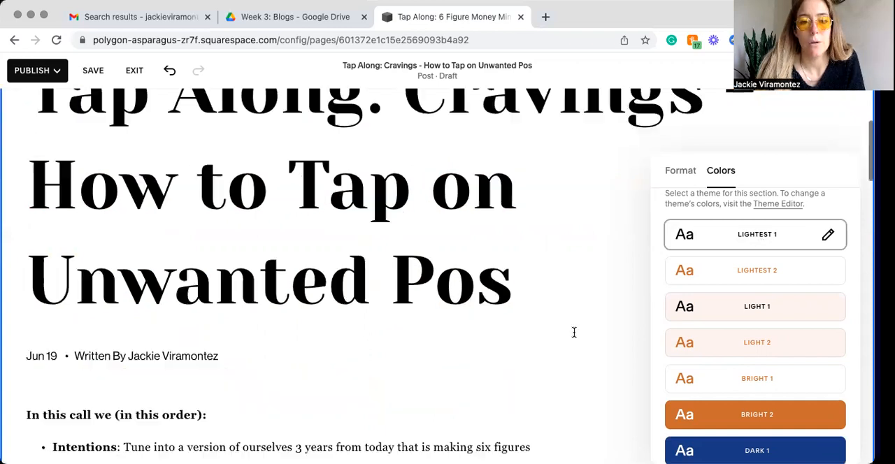
scroll(574, 332, "down", 5)
scroll(574, 332, "down", 3)
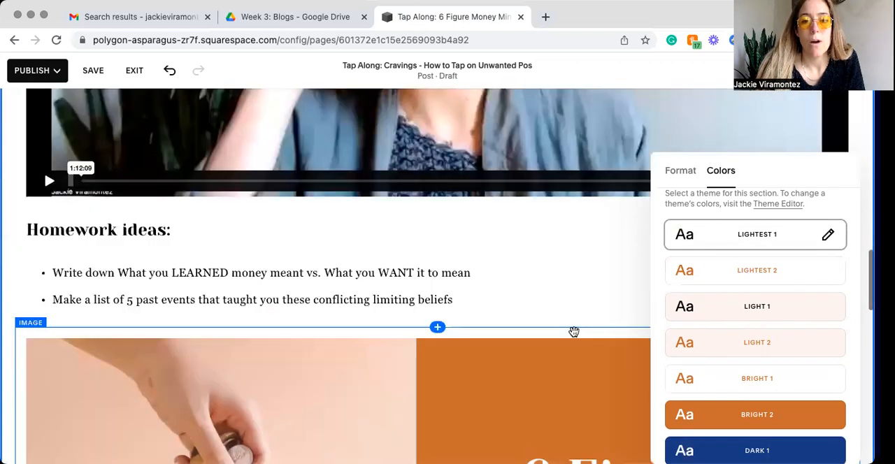
scroll(573, 332, "down", 5)
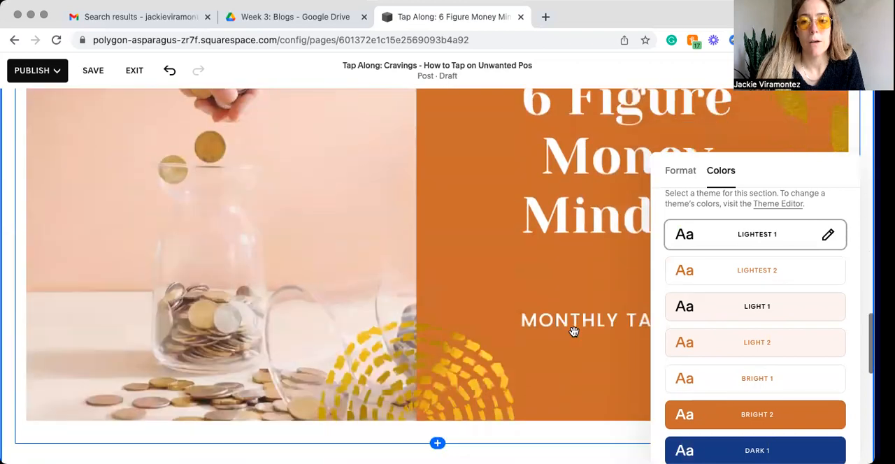
scroll(574, 332, "up", 8)
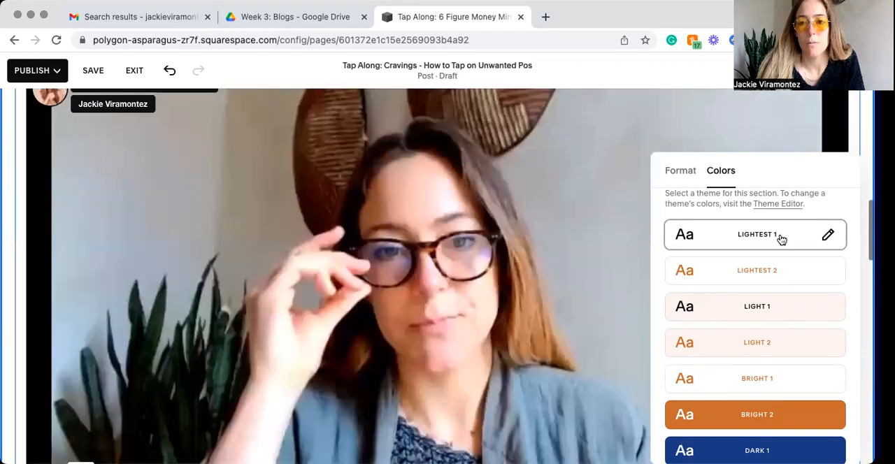
Step: Try the Light 1 and Dark 1 color themes on the post section and return it to Lightest 1
left_click(762, 311)
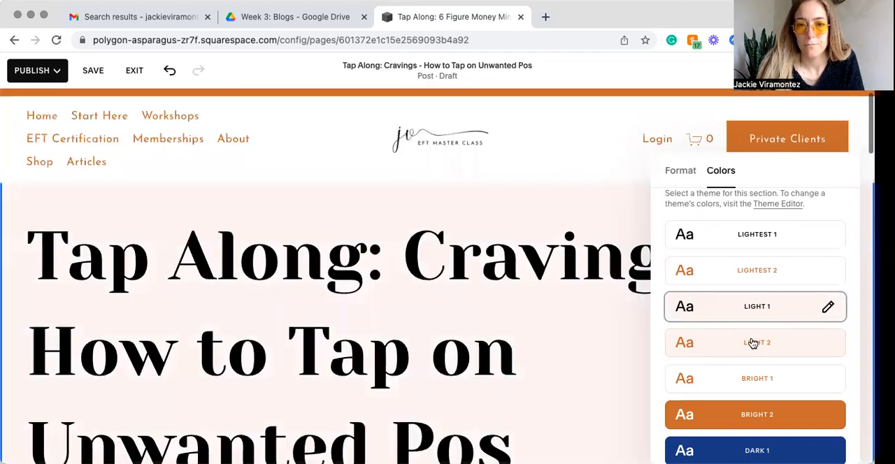
left_click(757, 451)
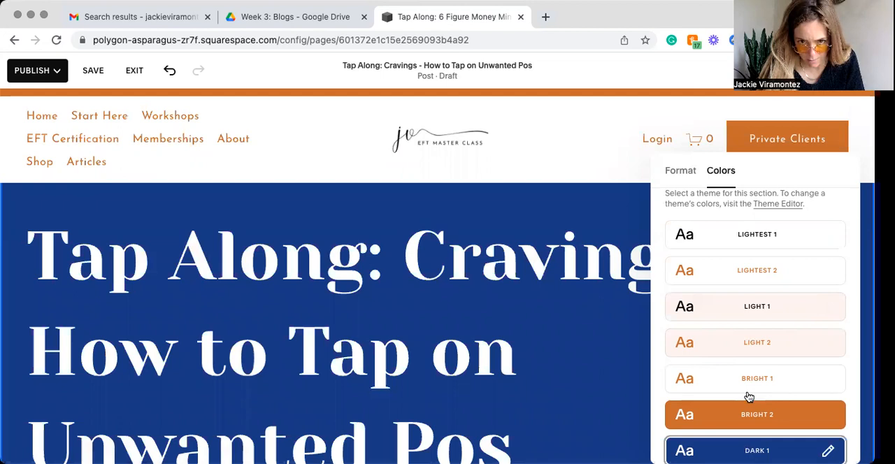
scroll(776, 395, "down", 2)
scroll(748, 397, "up", 3)
left_click(743, 256)
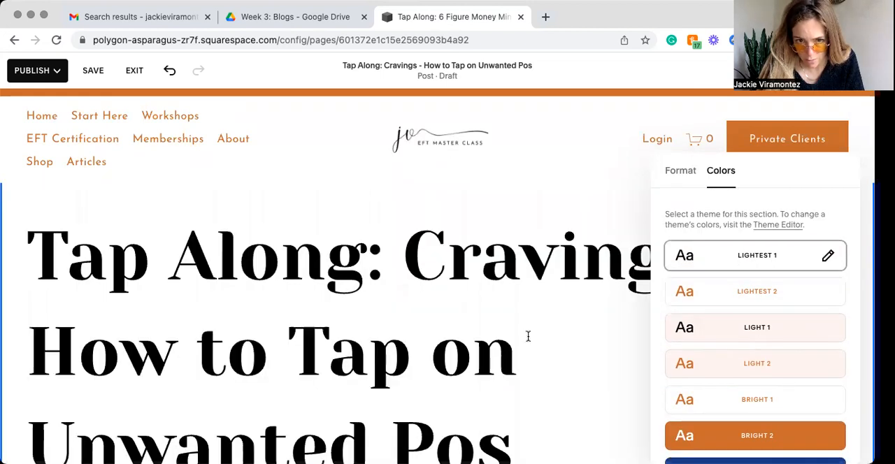
Step: Complete the unfinished last word of the post title so the heading ends with "Unwanted Positive Emotions"
scroll(493, 329, "down", 3)
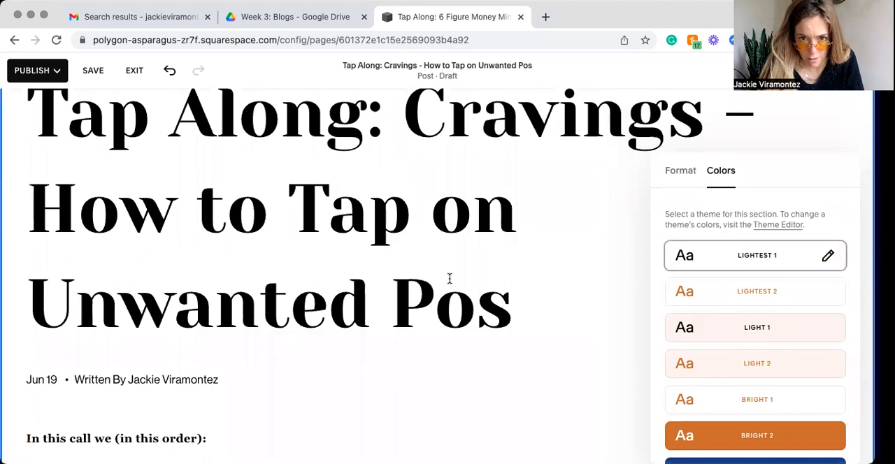
scroll(396, 320, "up", 1)
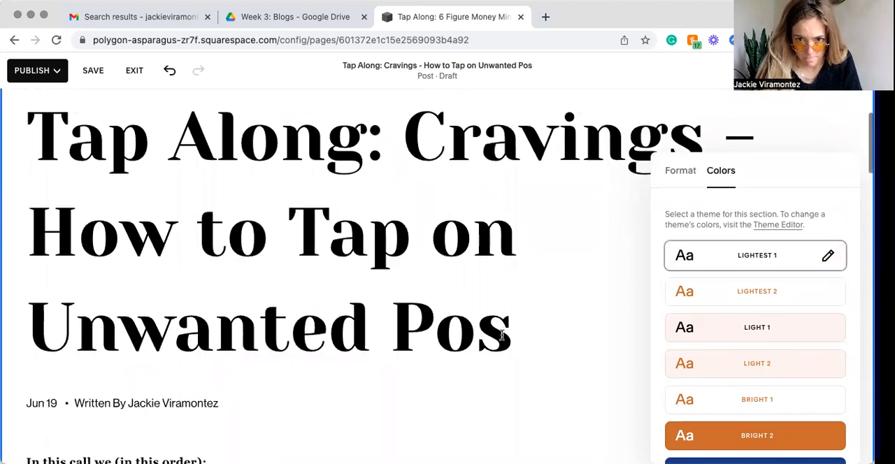
right_click(397, 326)
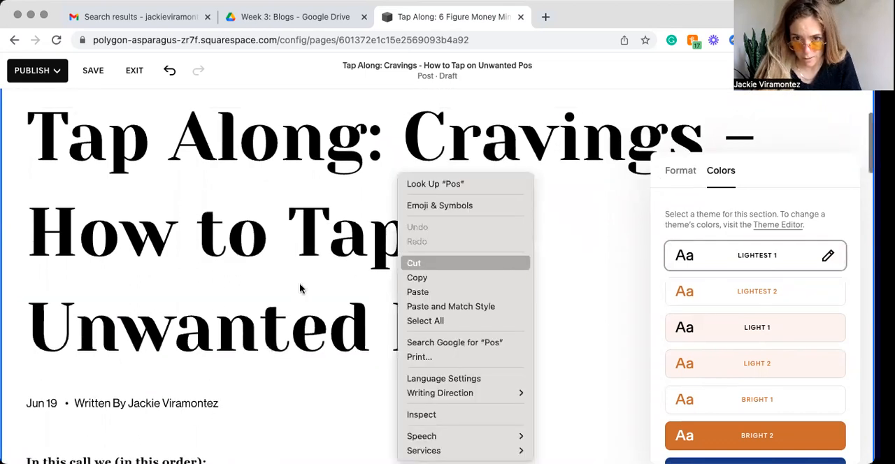
key("Down")
key("Return")
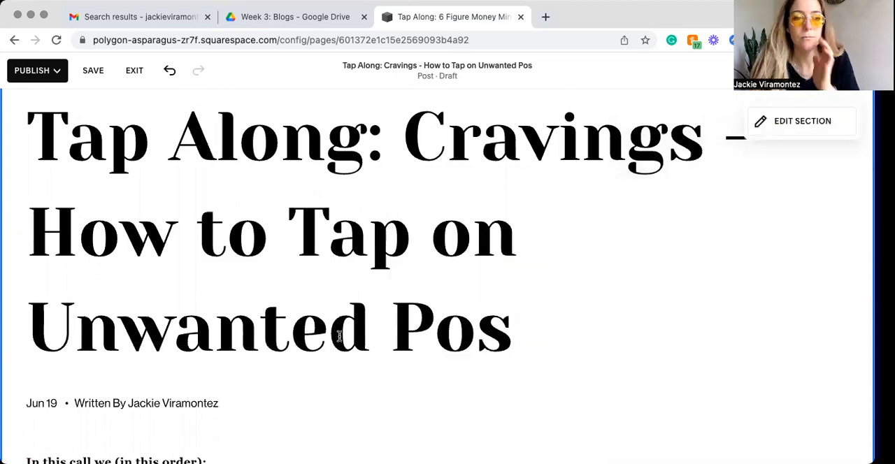
type("itive Emotions")
Step: Open the settings of the video block below "Watch our live call below." and remove the 6 Figure Money Mindset video
scroll(338, 337, "down", 6)
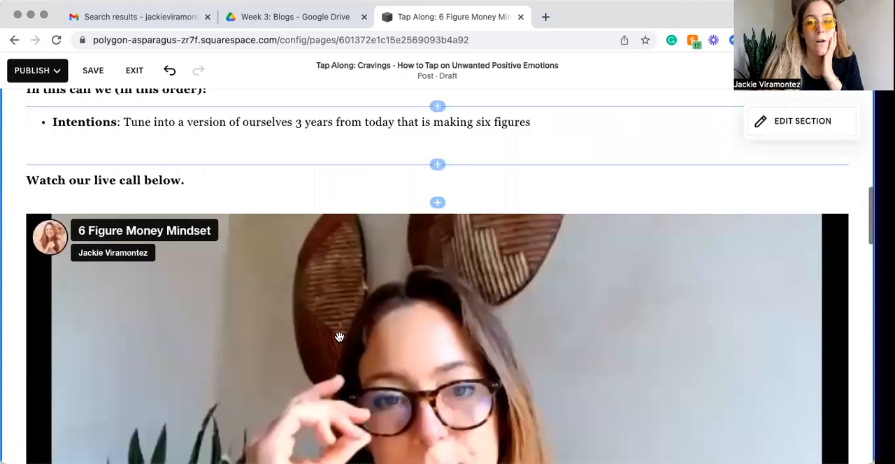
scroll(339, 337, "down", 2)
scroll(156, 250, "up", 6)
scroll(160, 248, "down", 6)
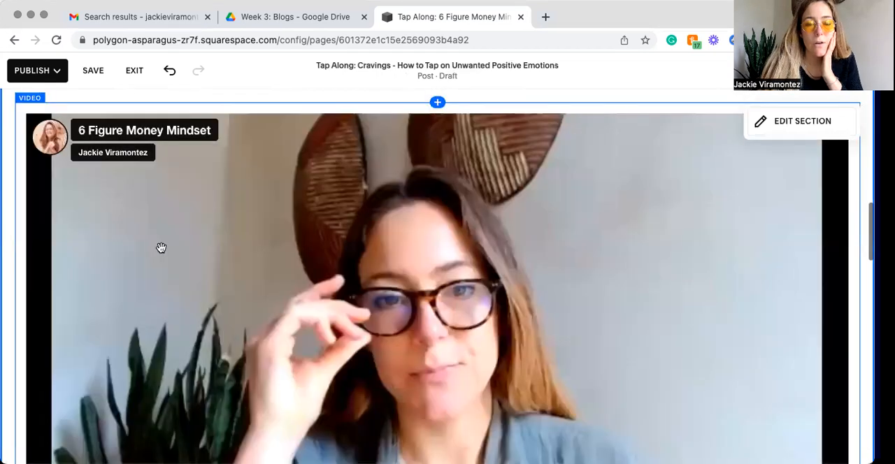
left_click(168, 248)
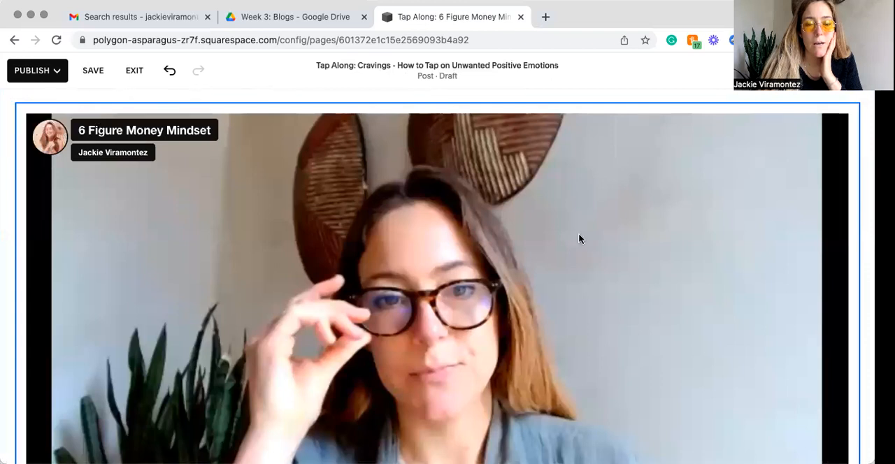
double_click(757, 186)
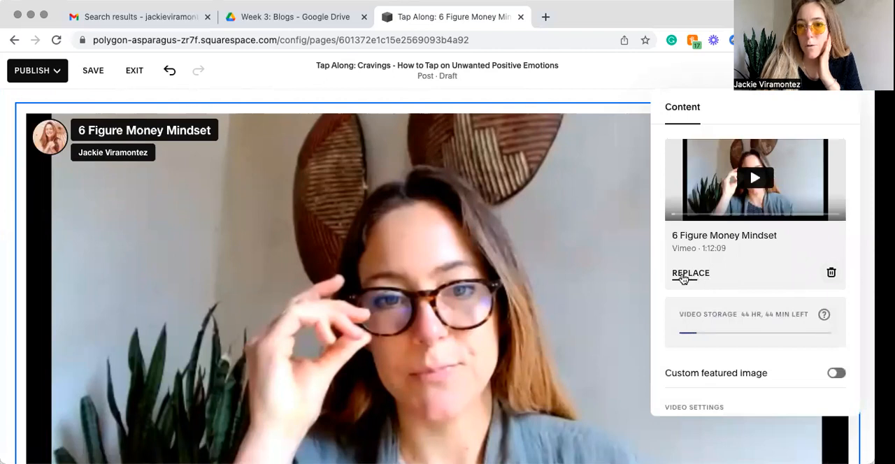
left_click(831, 274)
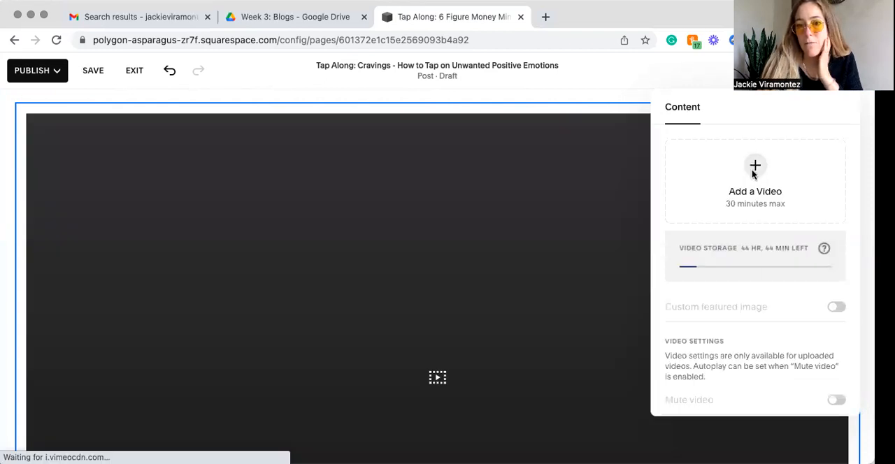
Step: Try adding a video from a YouTube or Vimeo link with the copied meeting link, clear the entry and cancel
left_click(754, 174)
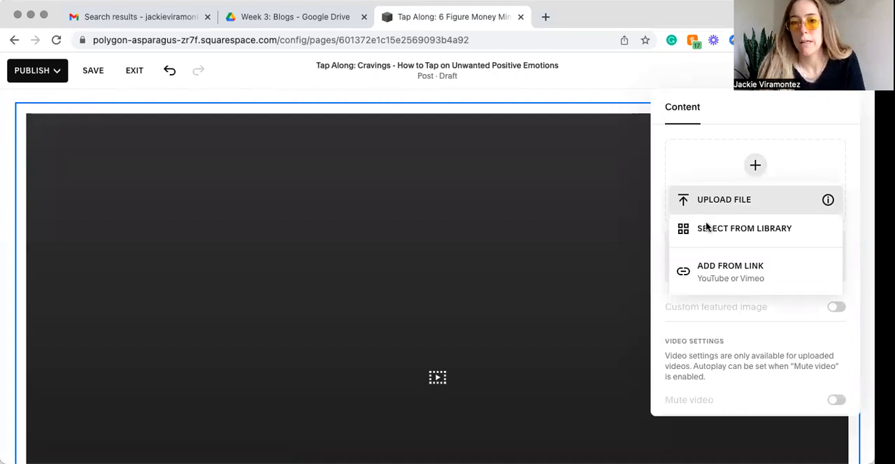
left_click(712, 273)
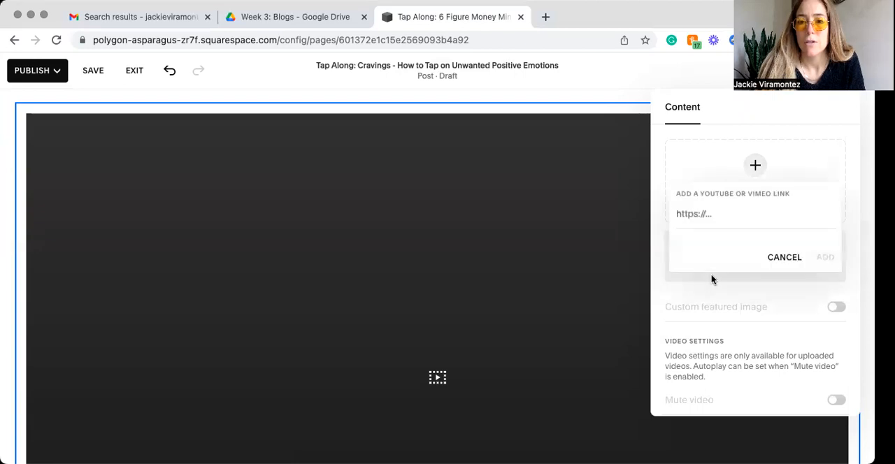
left_click(684, 213)
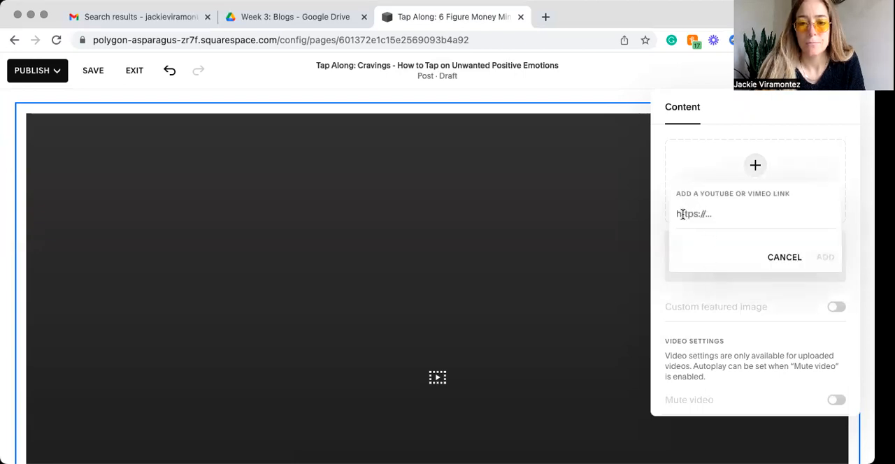
key("super+v")
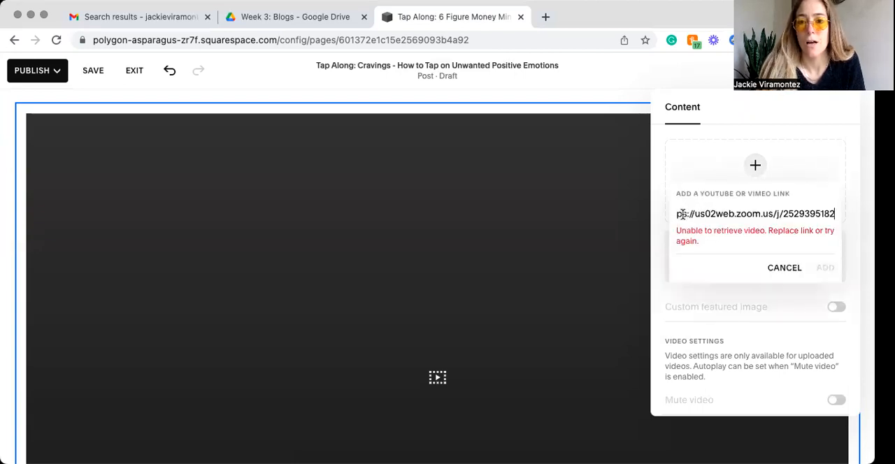
key("super+a")
key("BackSpace")
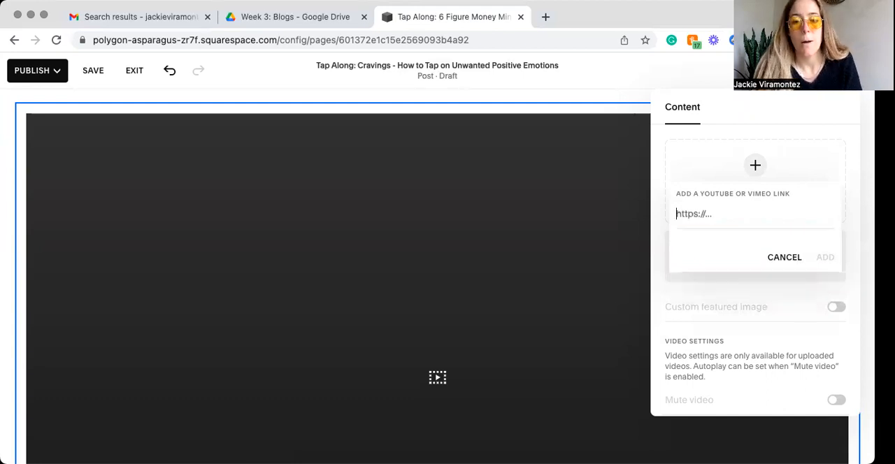
type("w")
key("BackSpace")
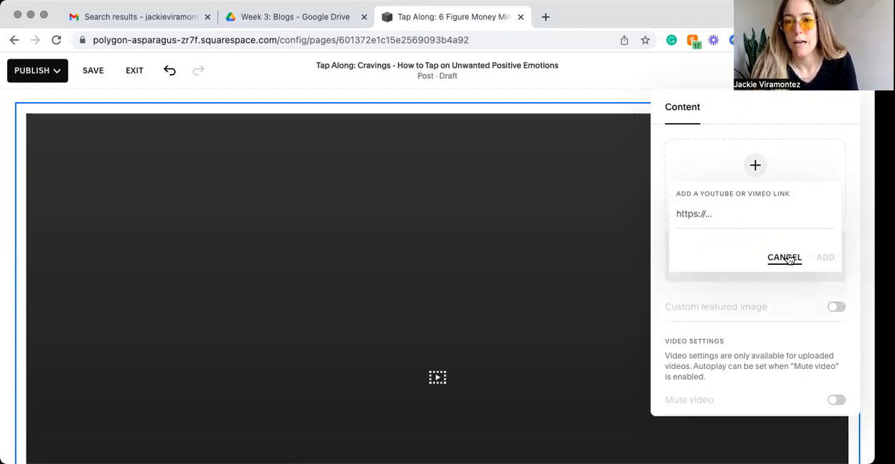
left_click(788, 259)
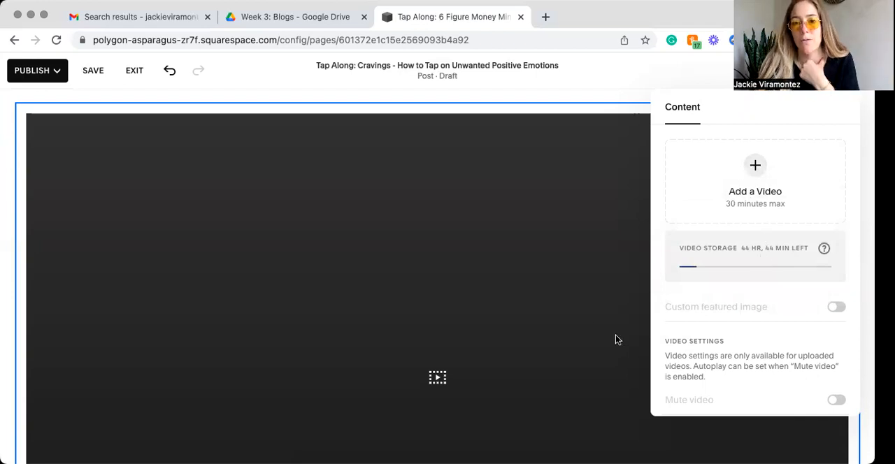
scroll(479, 286, "down", 3)
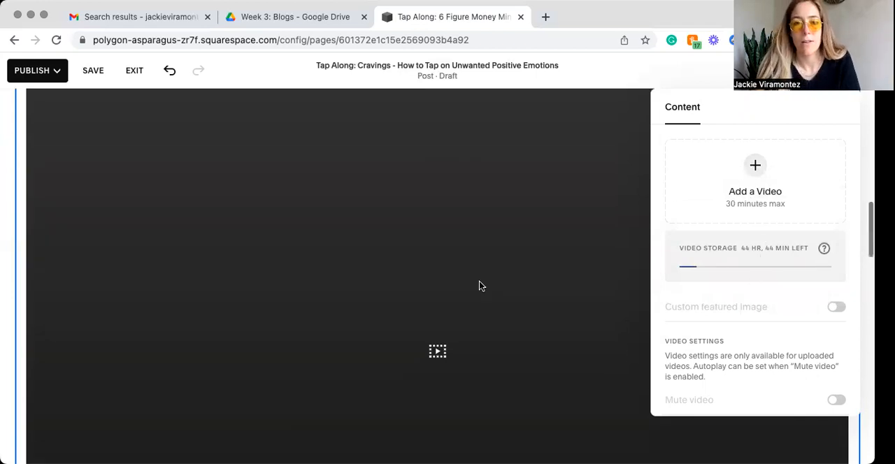
scroll(479, 286, "down", 3)
scroll(480, 281, "down", 2)
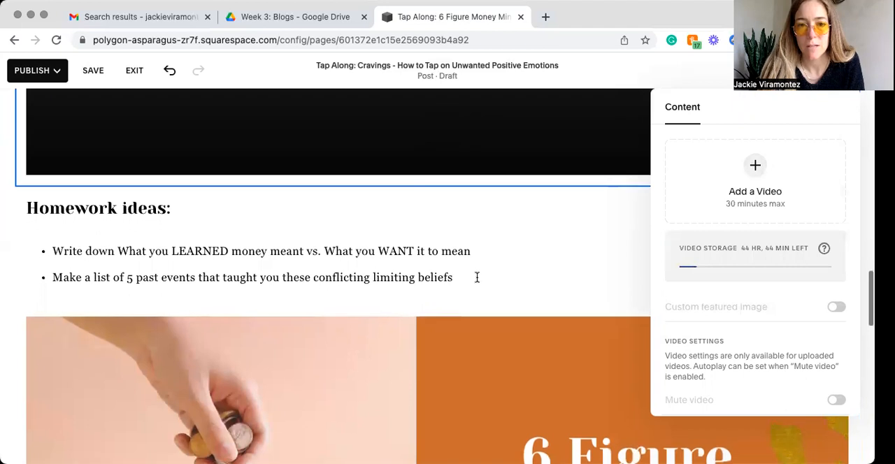
Step: Close the video settings and look over the homework ideas, the 6 Figure Money Mindset image and the empty video block
left_click(208, 223)
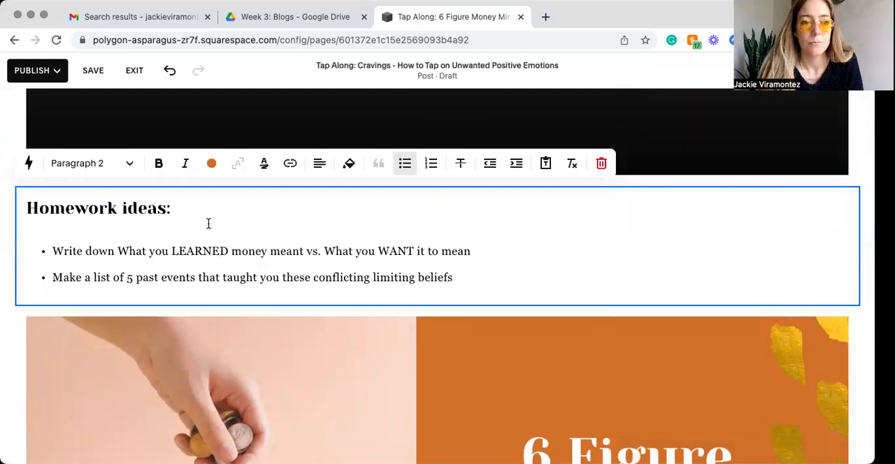
scroll(209, 223, "down", 1)
scroll(208, 223, "up", 2)
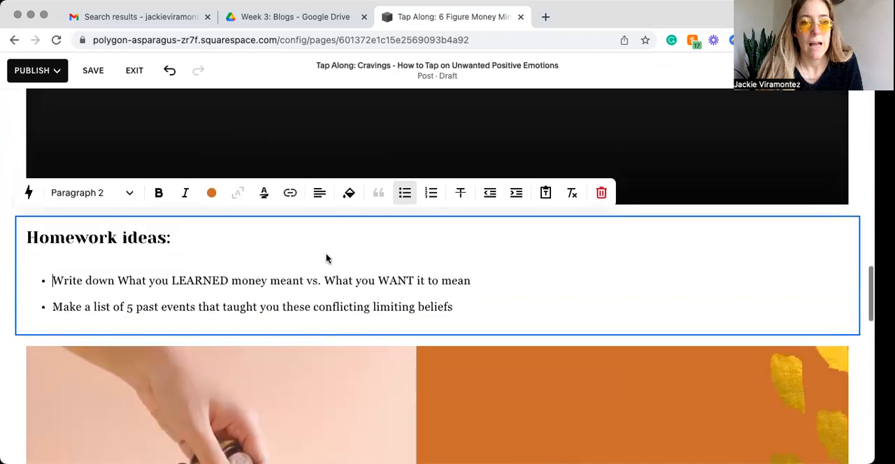
left_click(440, 160)
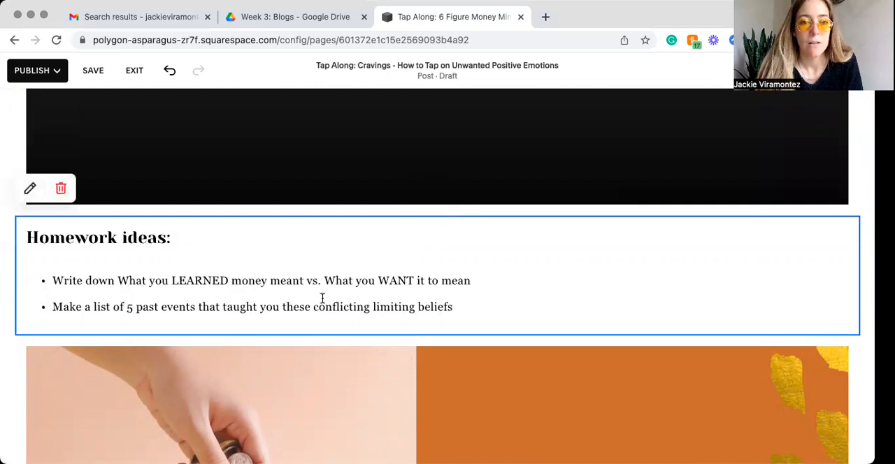
scroll(322, 298, "down", 1)
scroll(321, 297, "down", 5)
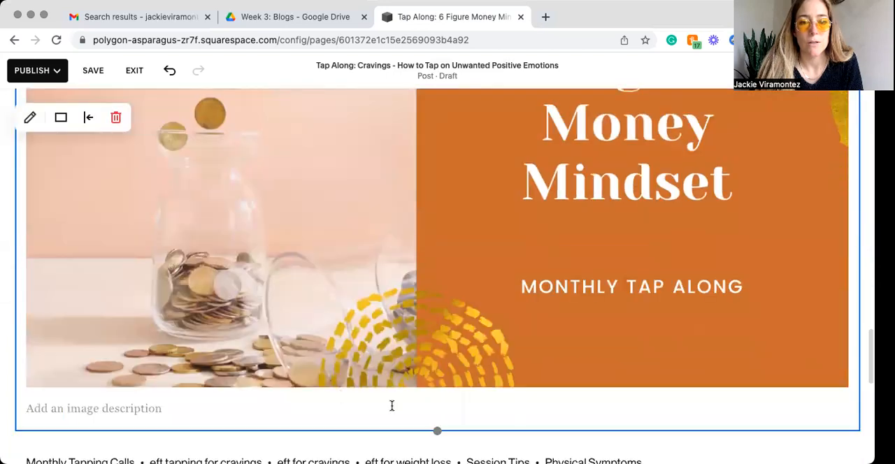
scroll(391, 407, "down", 2)
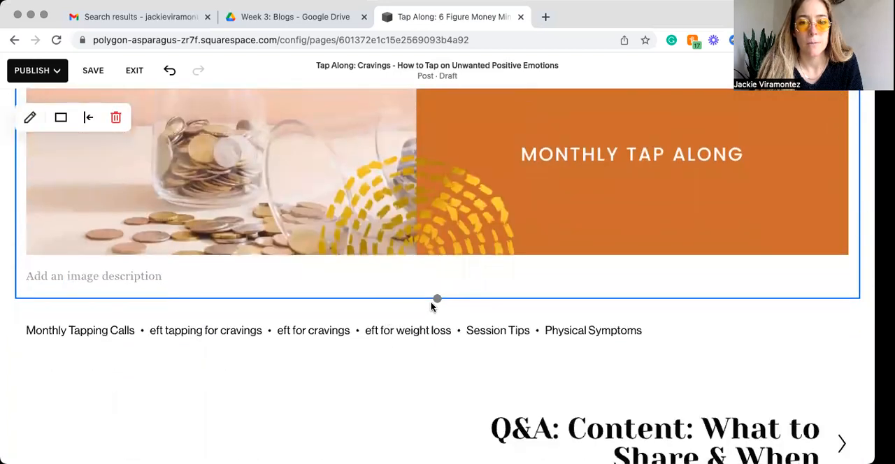
scroll(420, 307, "down", 1)
scroll(430, 302, "up", 5)
scroll(431, 302, "up", 10)
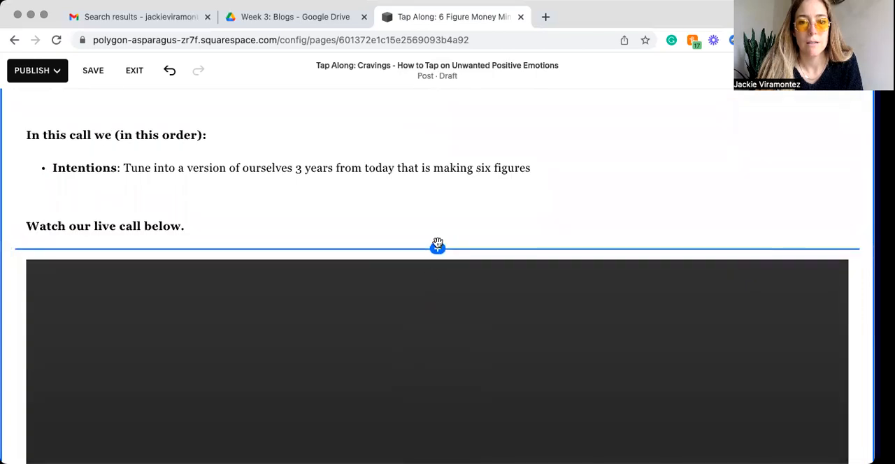
scroll(438, 245, "down", 5)
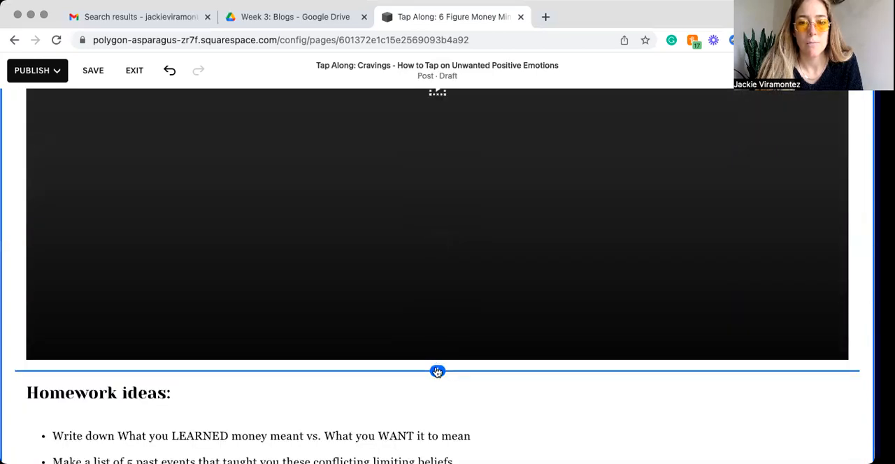
Step: Try adding a second video block between the existing video block and the homework ideas
left_click(437, 371)
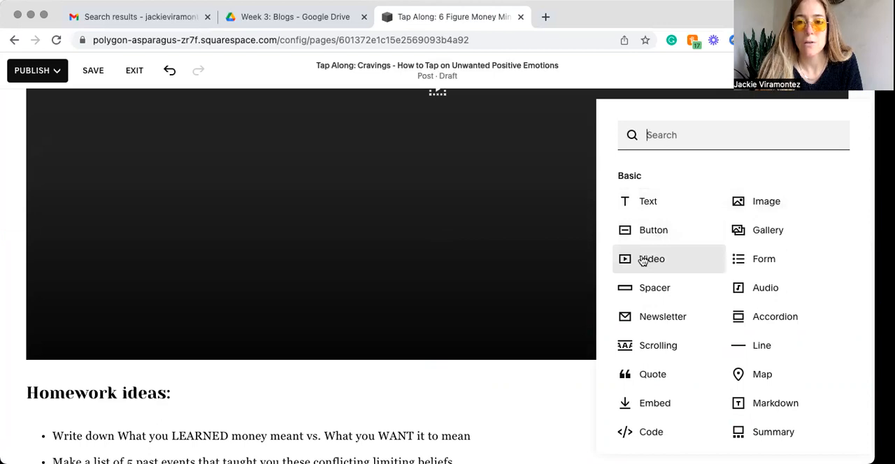
left_click(431, 368)
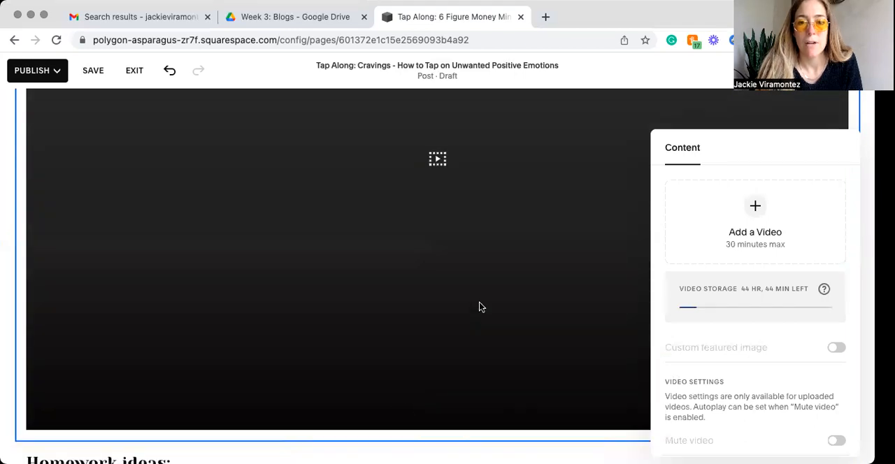
scroll(478, 303, "up", 2)
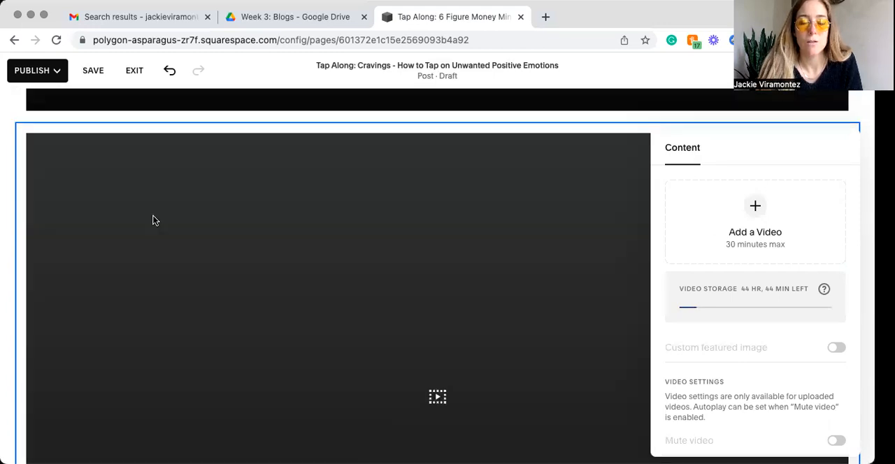
scroll(195, 216, "up", 1)
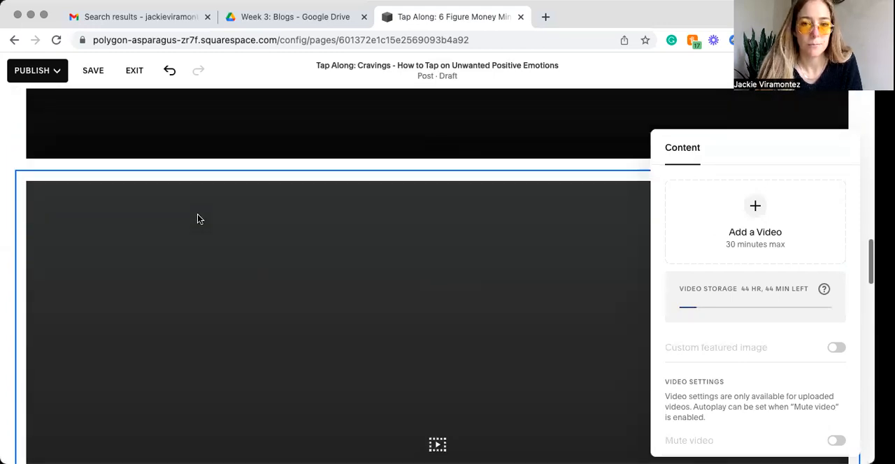
scroll(132, 121, "up", 1)
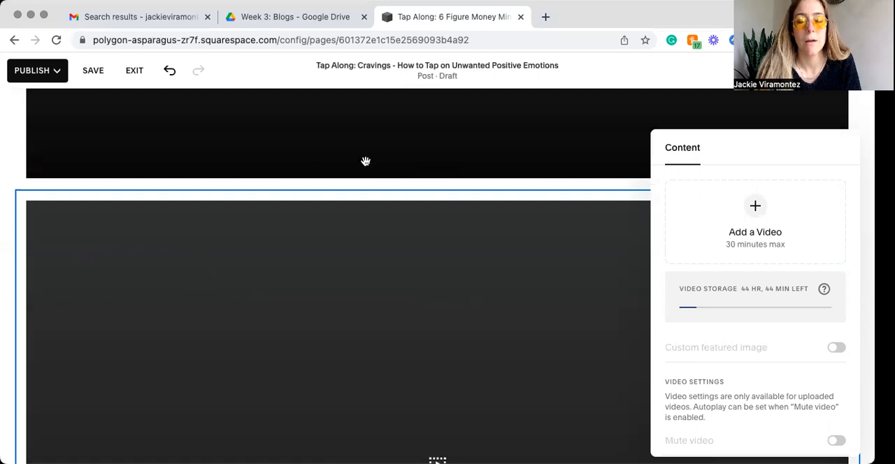
left_click(304, 289)
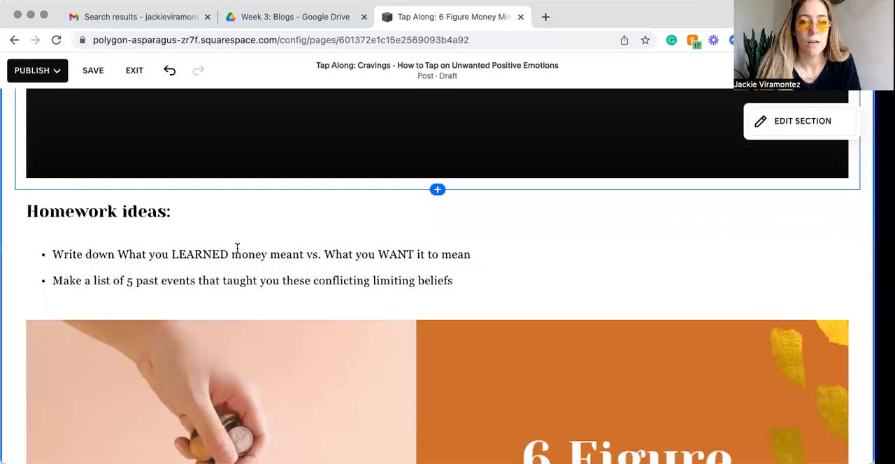
Step: Insert an image block below the homework ideas and upload Workshop & E&N (1).png into it
scroll(436, 201, "down", 3)
left_click(436, 201)
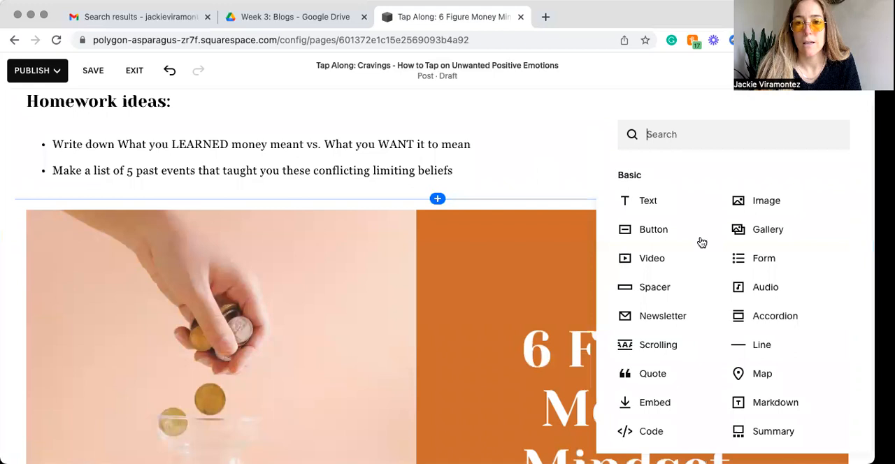
left_click(758, 211)
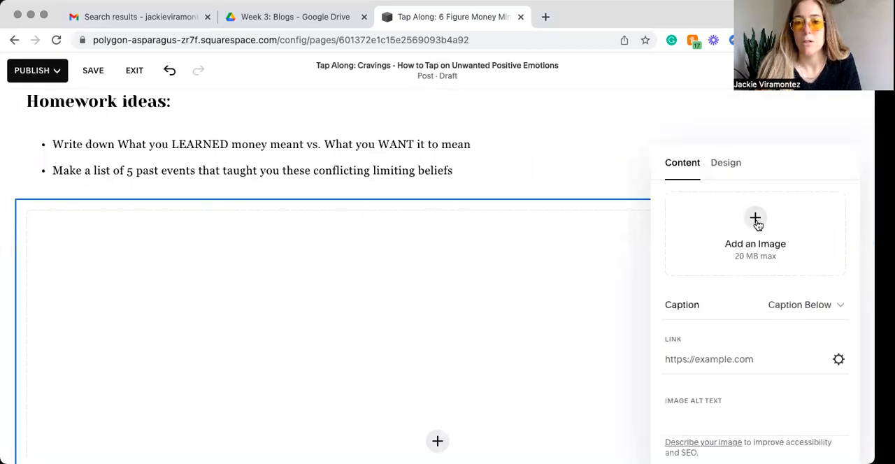
left_click(755, 222)
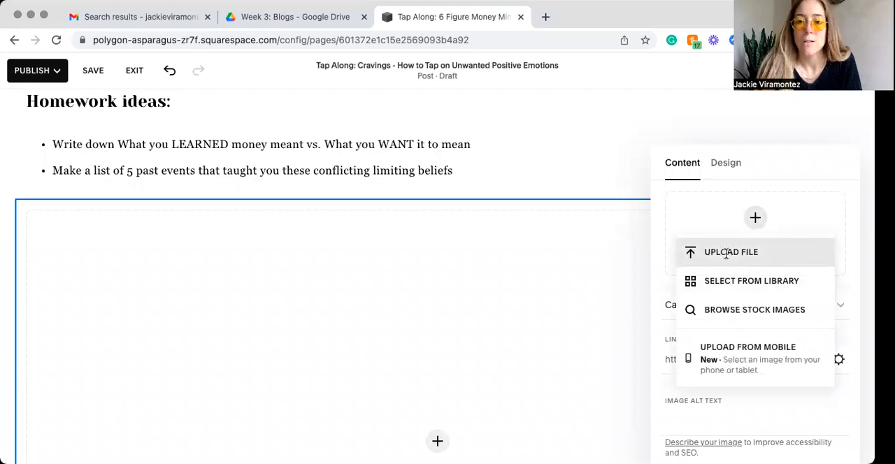
left_click(725, 253)
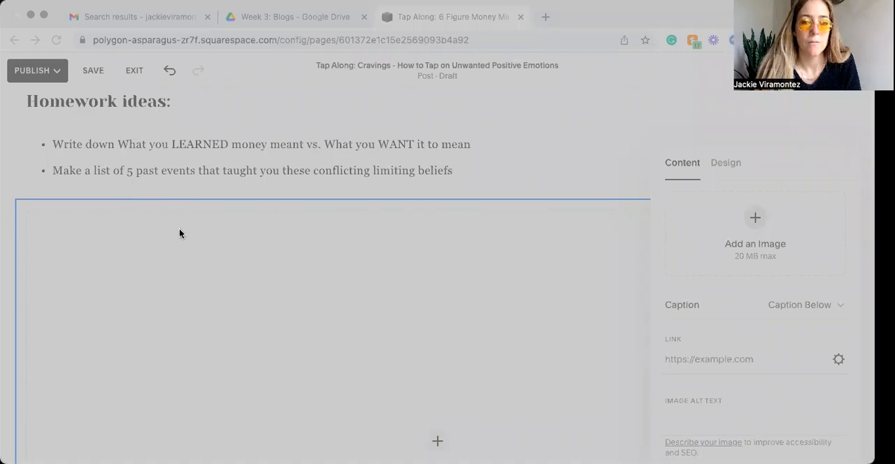
key("Escape")
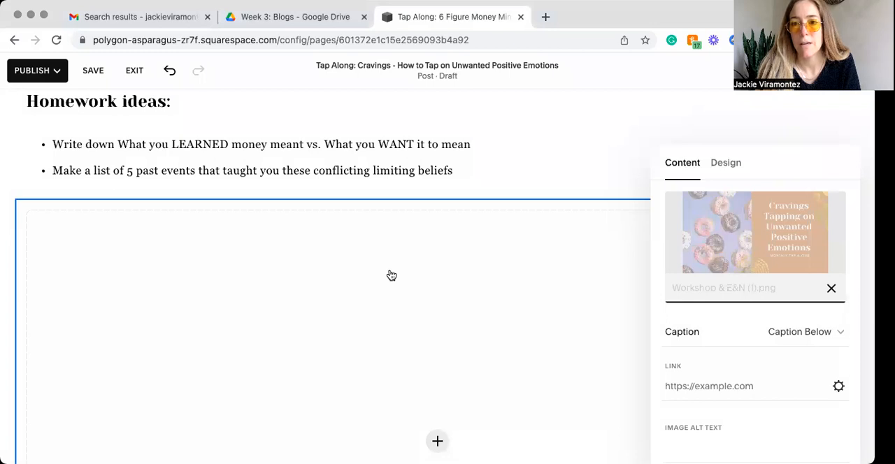
scroll(392, 276, "down", 1)
scroll(392, 275, "up", 1)
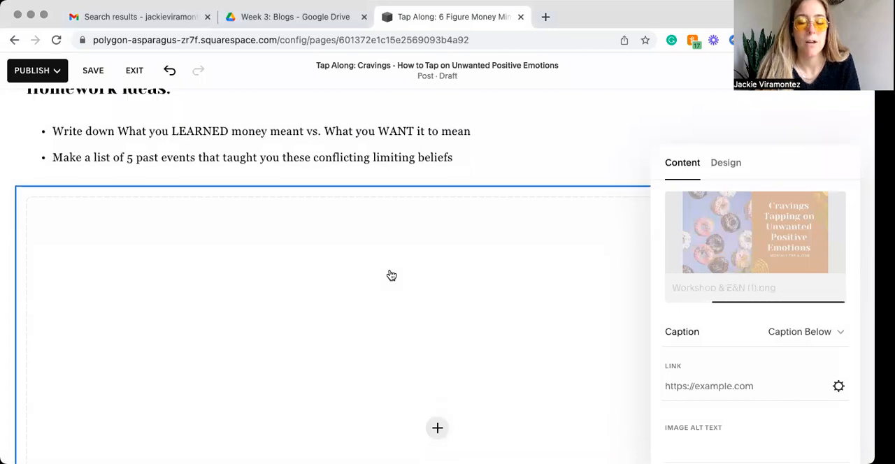
scroll(391, 275, "down", 5)
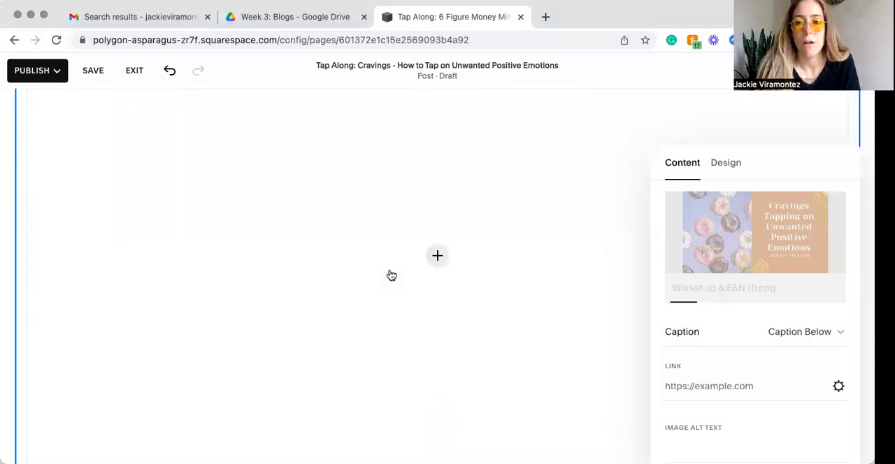
scroll(392, 276, "up", 2)
scroll(814, 345, "up", 3)
scroll(819, 335, "down", 3)
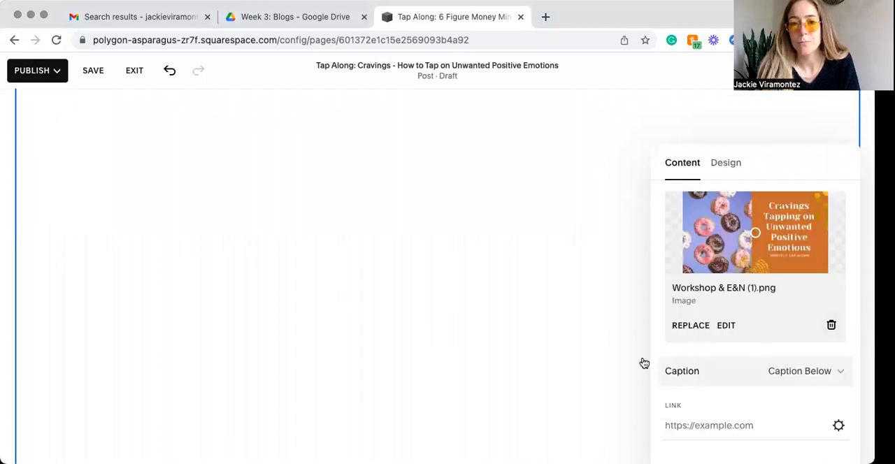
scroll(436, 319, "up", 2)
scroll(435, 321, "down", 3)
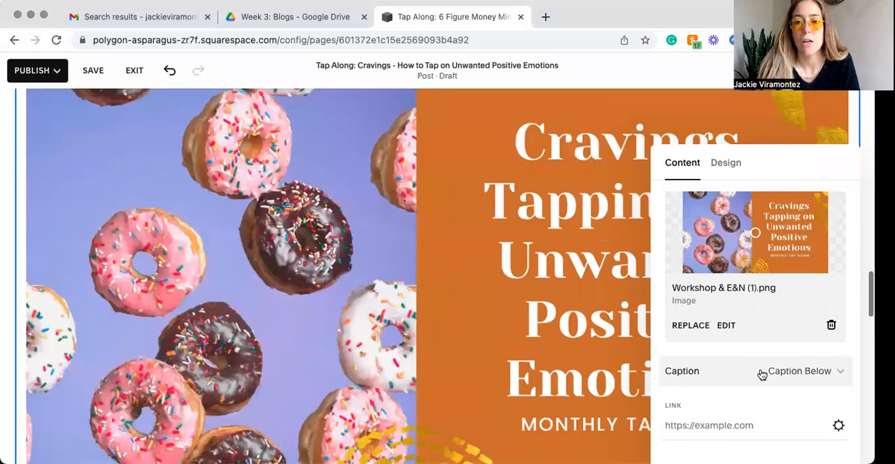
Step: Open the link editor for the donut image and browse the page and web address link options
scroll(764, 386, "down", 2)
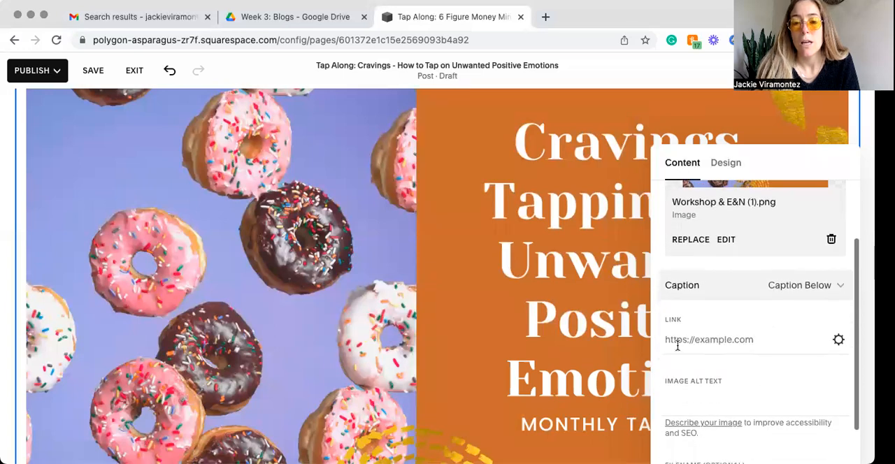
left_click(669, 339)
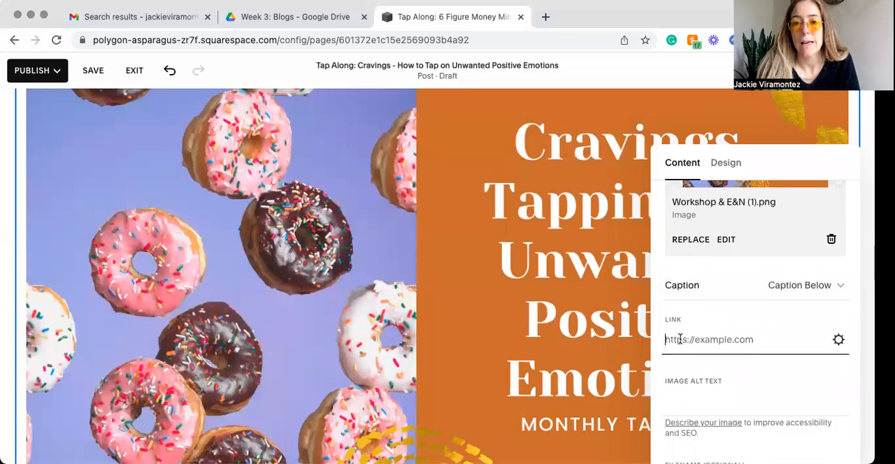
left_click(838, 339)
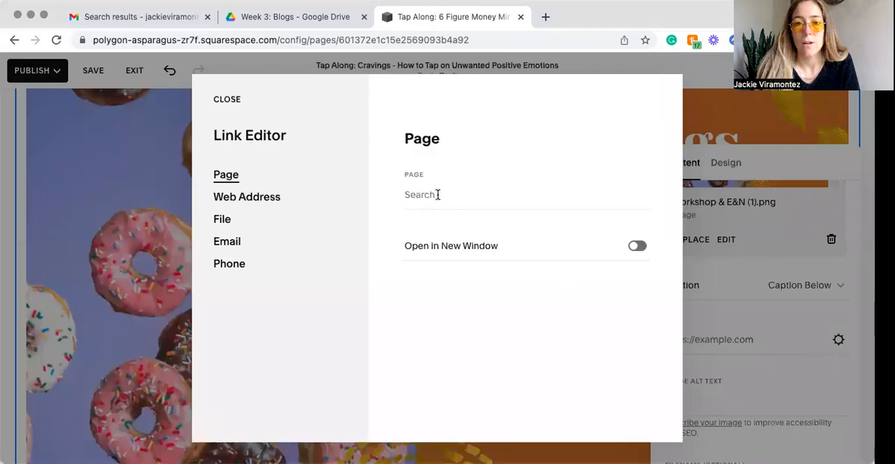
left_click(438, 195)
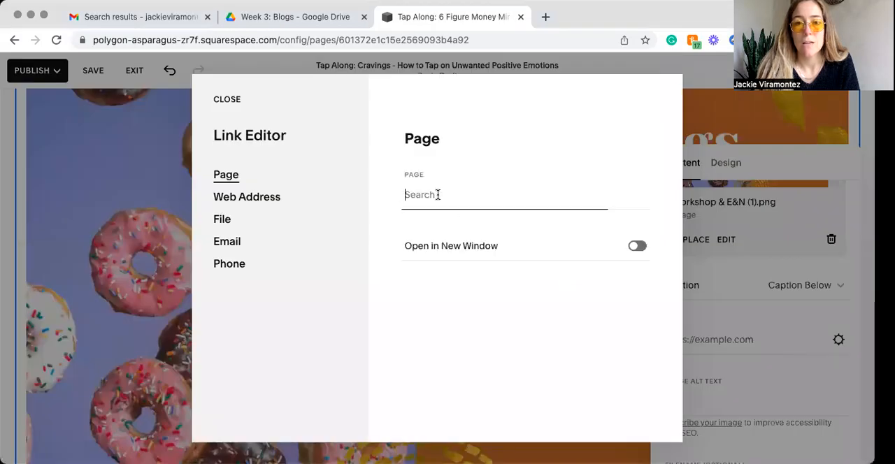
left_click(228, 202)
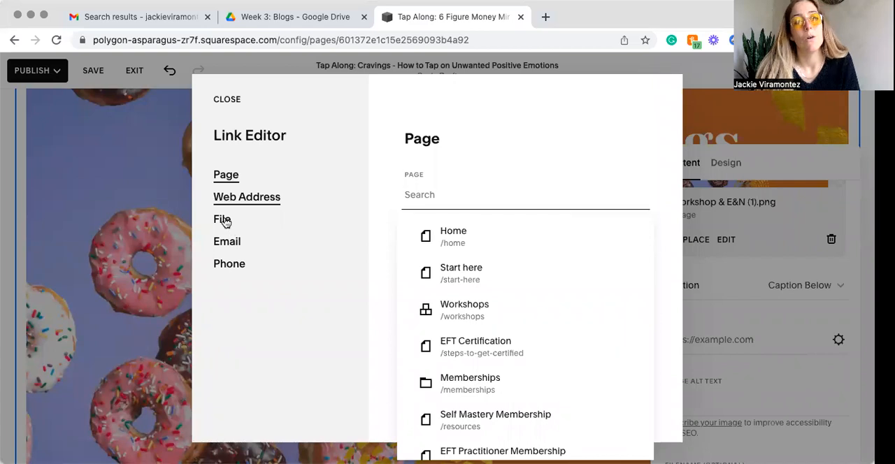
Step: Try selecting the Reverse Side Effects of Trauma Research PDF as the image's file link and deselect it
left_click(232, 221)
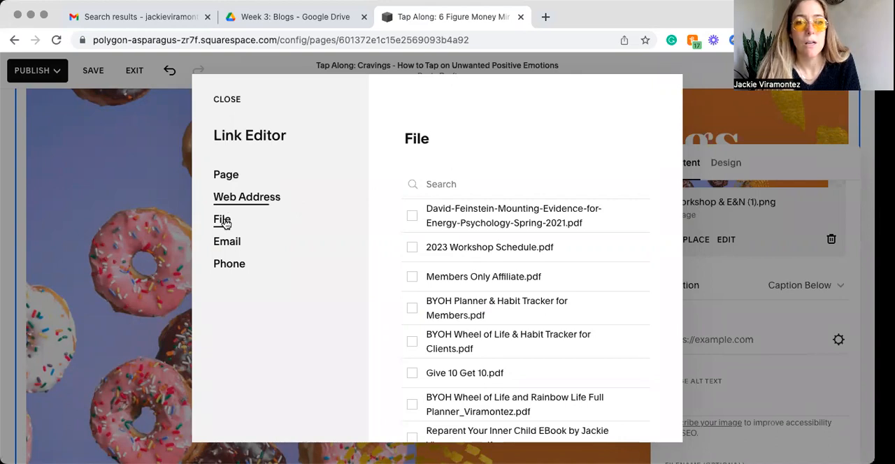
scroll(529, 286, "down", 5)
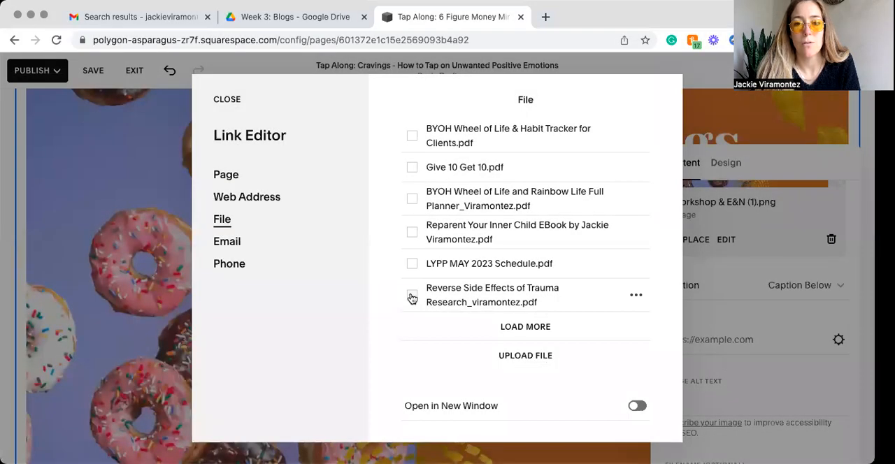
left_click(414, 298)
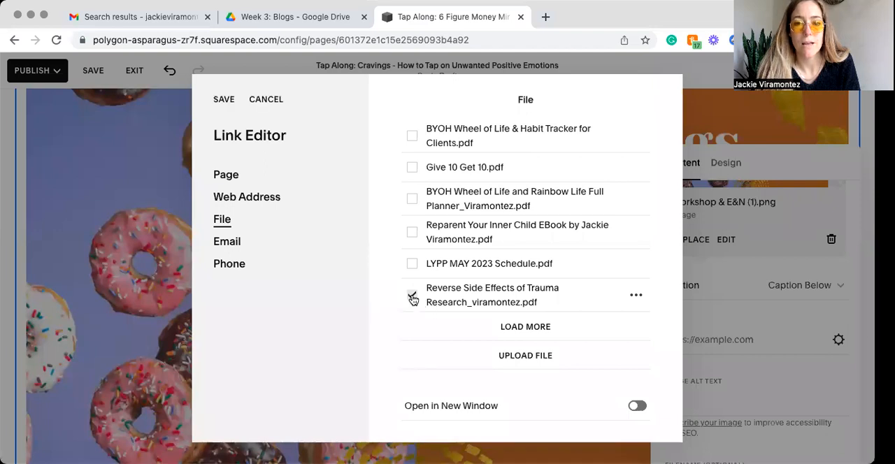
left_click(411, 295)
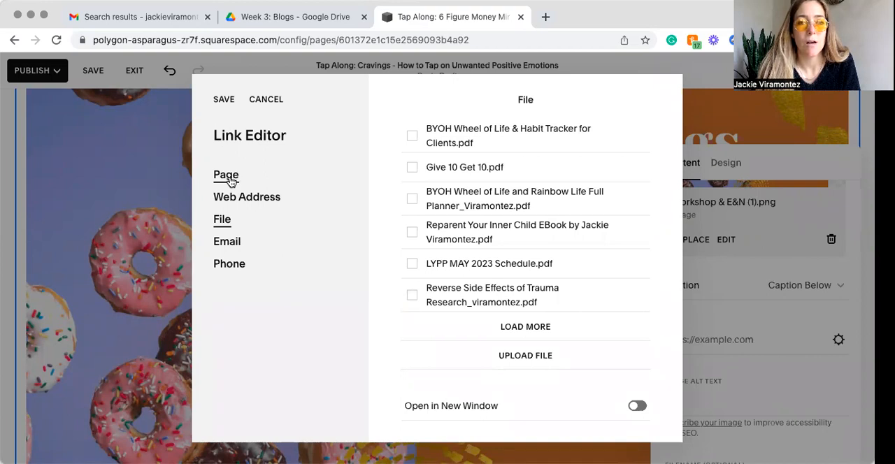
Step: Try choosing the Workshops page (/workshops) as the donut image's link target
left_click(233, 181)
left_click(226, 202)
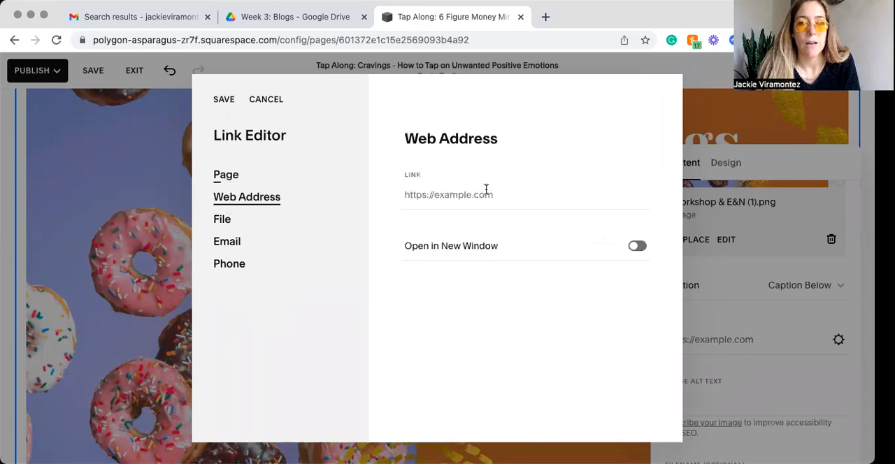
left_click(231, 176)
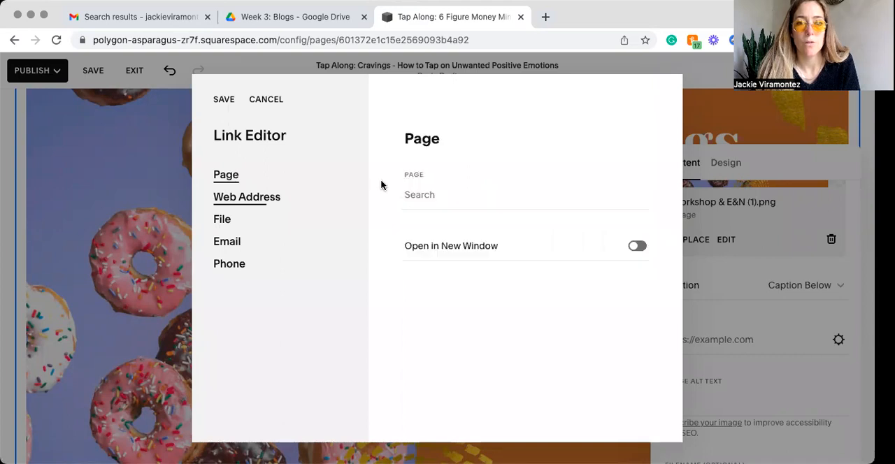
left_click(430, 197)
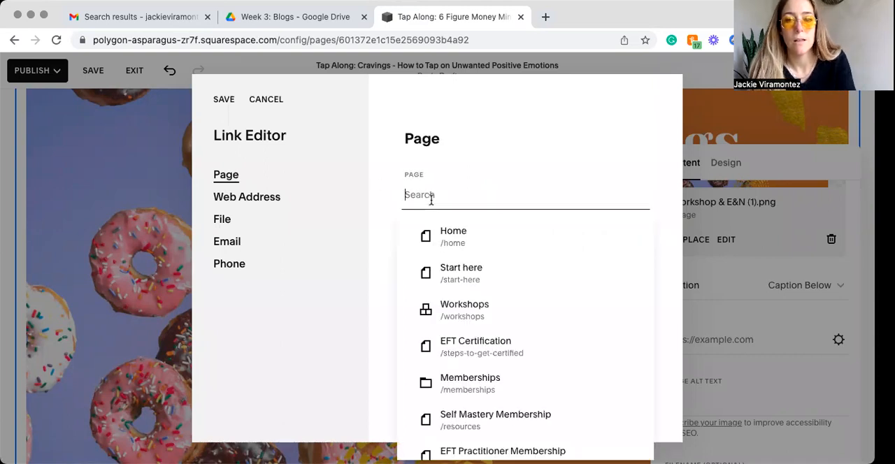
type("/")
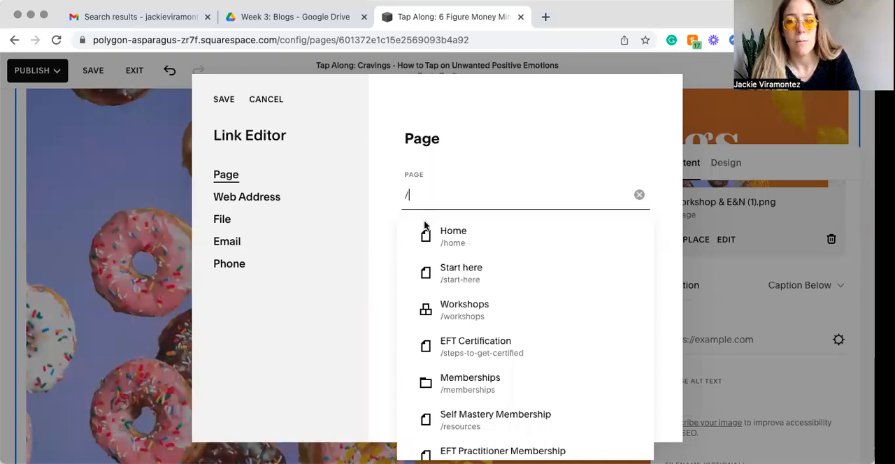
left_click(458, 300)
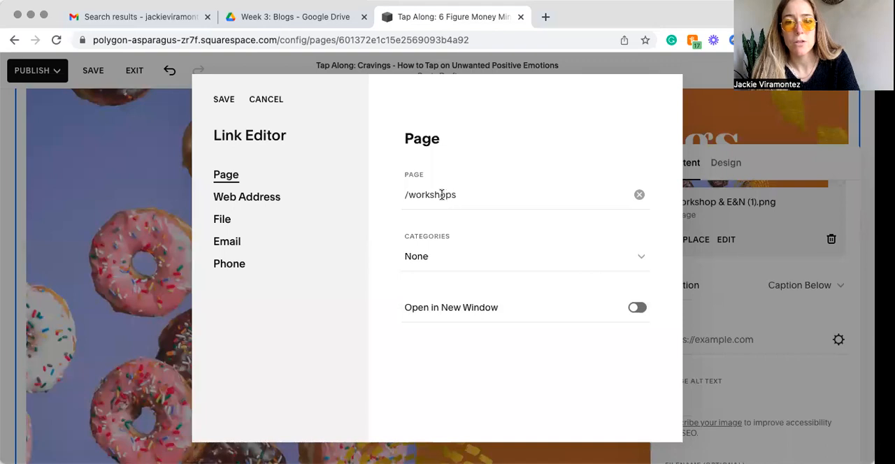
Step: Try selecting BYOH Planner & Habit Tracker for Members.pdf as the image's file link and deselect it
left_click(225, 220)
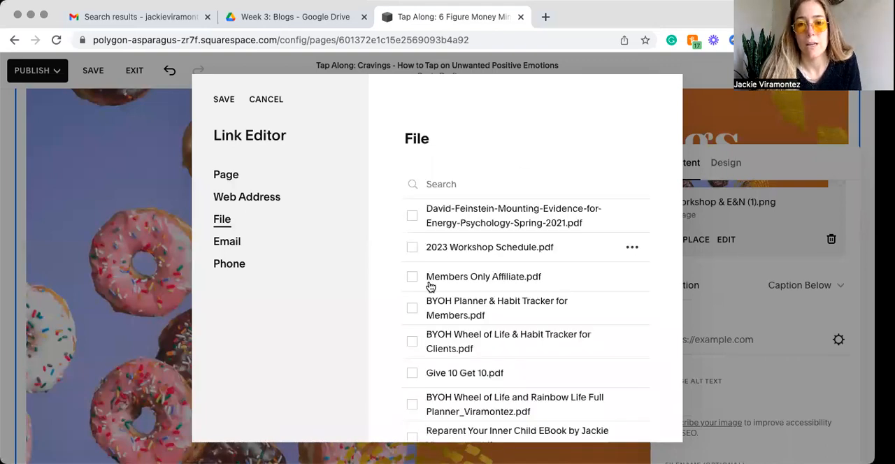
scroll(411, 294, "down", 1)
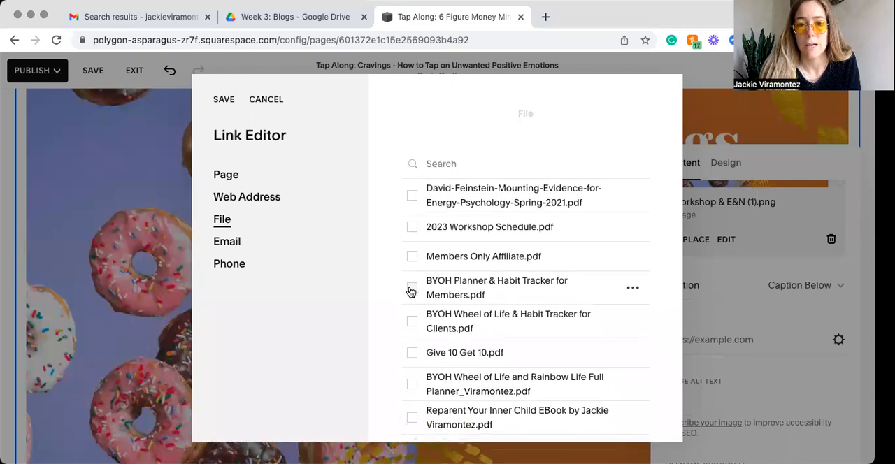
left_click(413, 292)
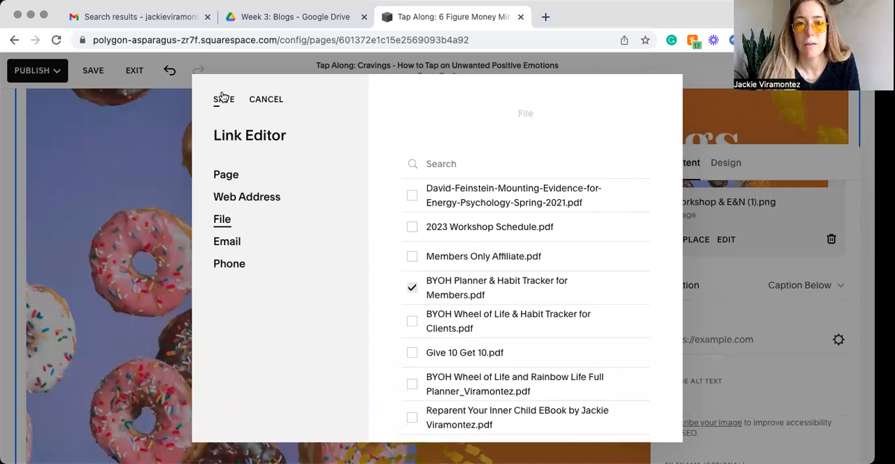
left_click(412, 287)
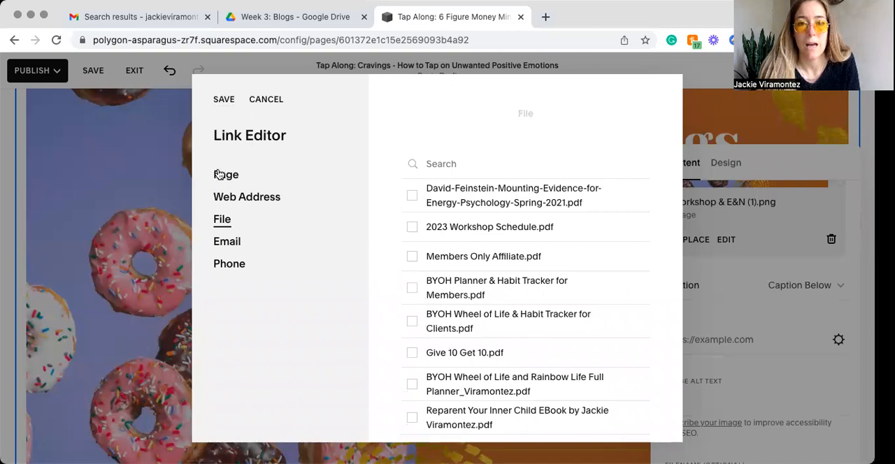
Step: Clear the /workshops page from the image's link settings and save them without a link target
left_click(251, 174)
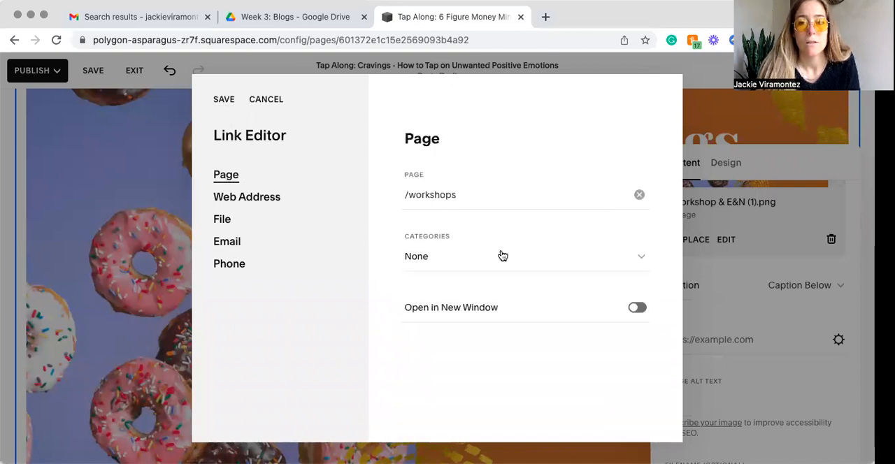
left_click(638, 194)
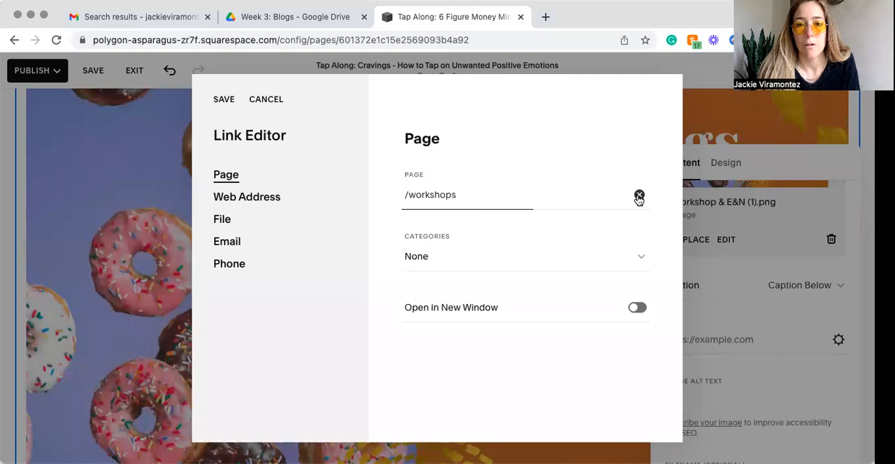
left_click(224, 101)
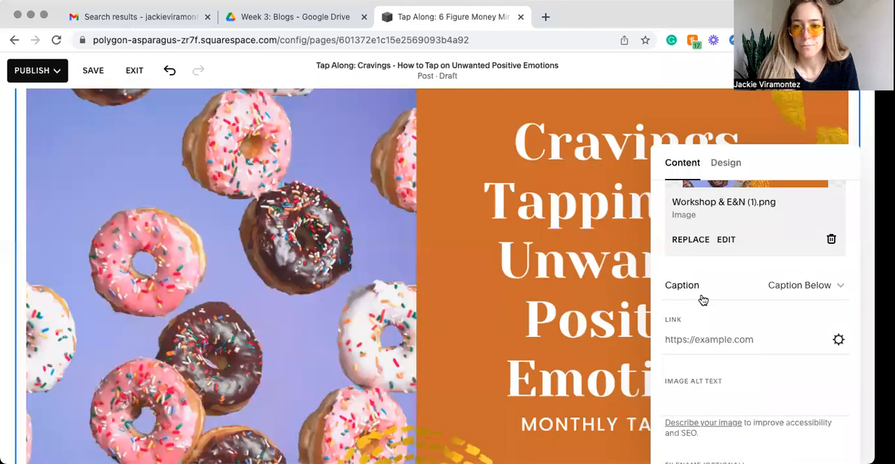
Step: Replace the donut image's filename with "EFT Tapping for Cravings"
scroll(747, 357, "down", 2)
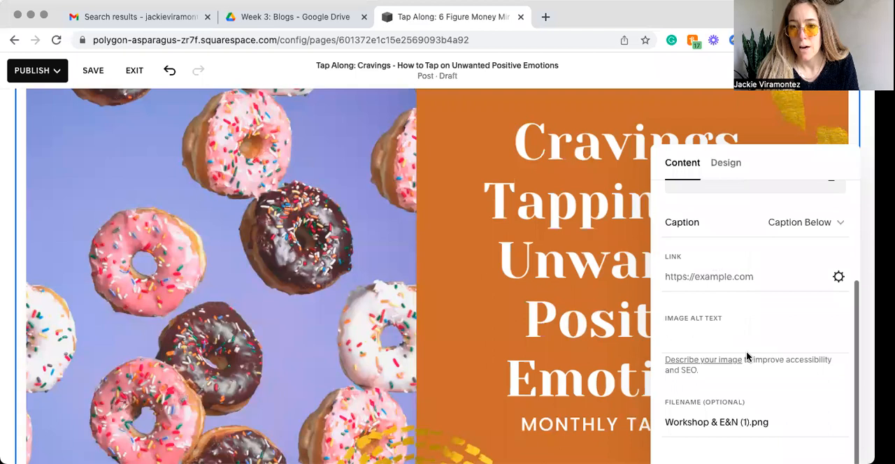
left_click(749, 422)
left_click_drag(746, 422, 768, 422)
type("EFT T")
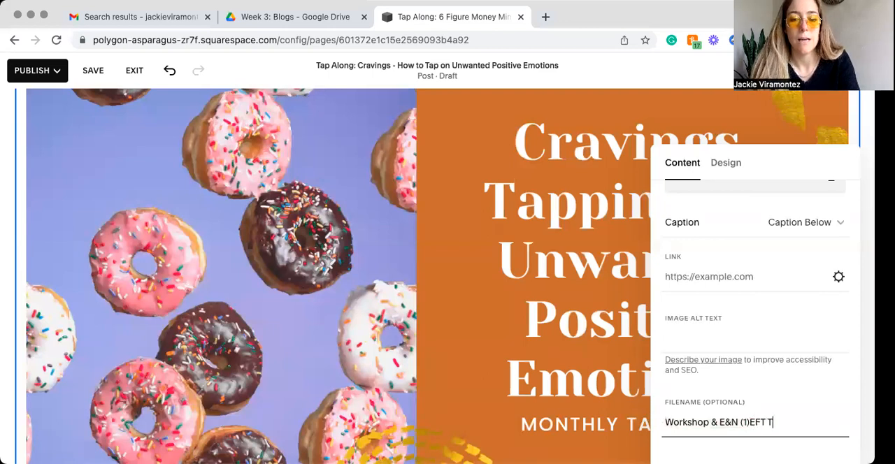
type("apping for Craving")
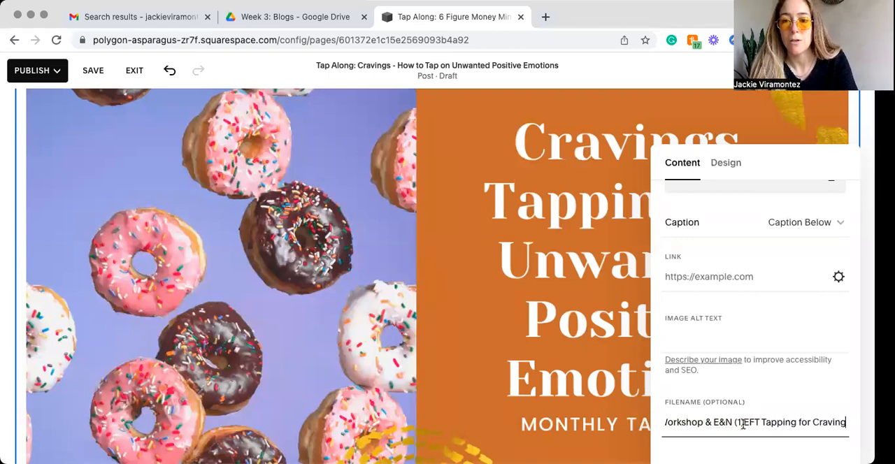
left_click_drag(742, 422, 654, 423)
key("BackSpace")
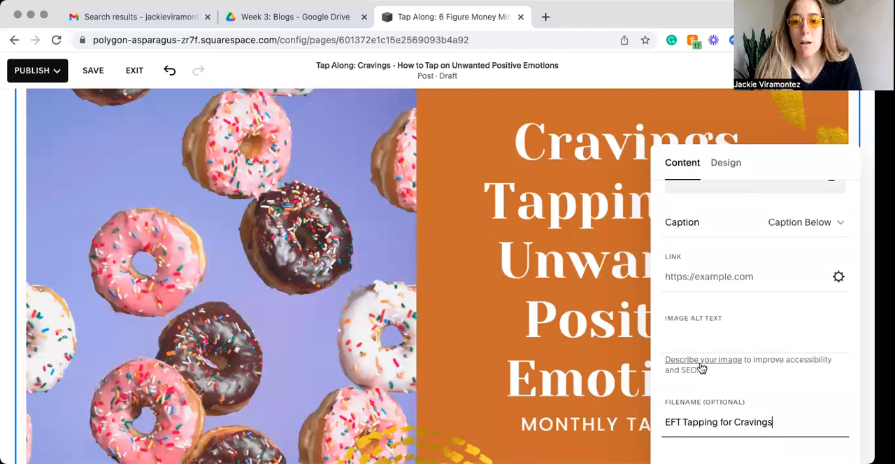
Step: Enter "PDF on the steps for eft tapping for cravings" as the donut image's alt text
left_click(678, 341)
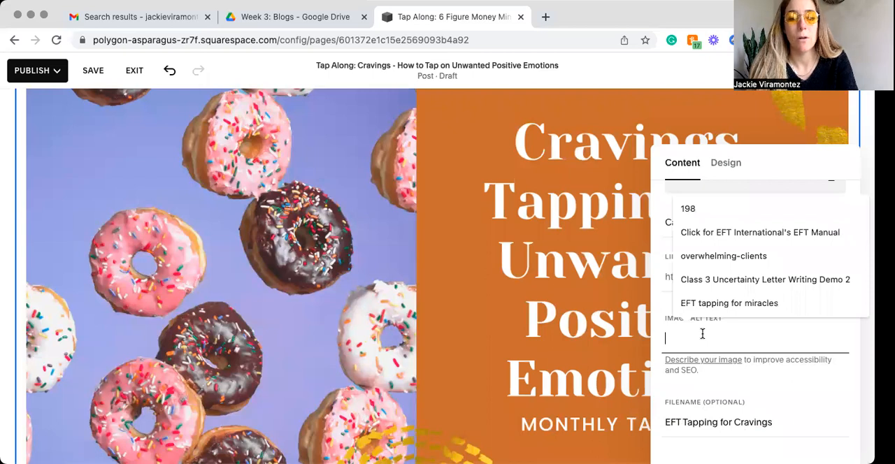
type("PDF on the")
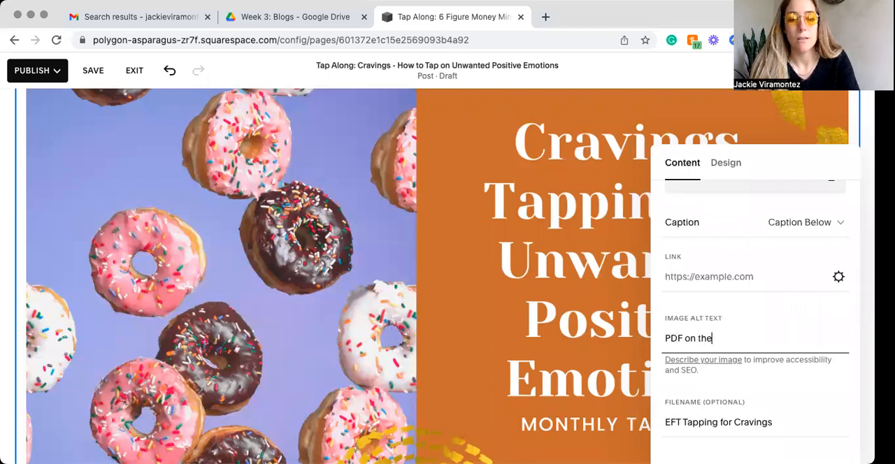
type(" steps for eft tapp")
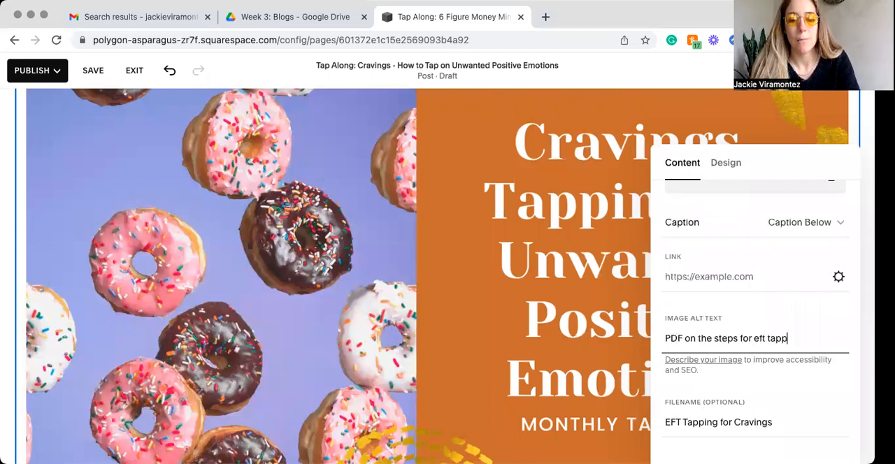
type("ing for c")
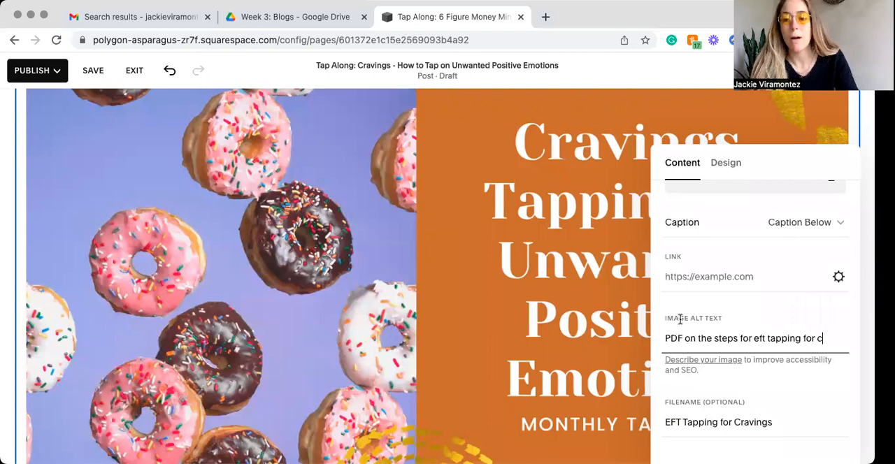
type("ravings")
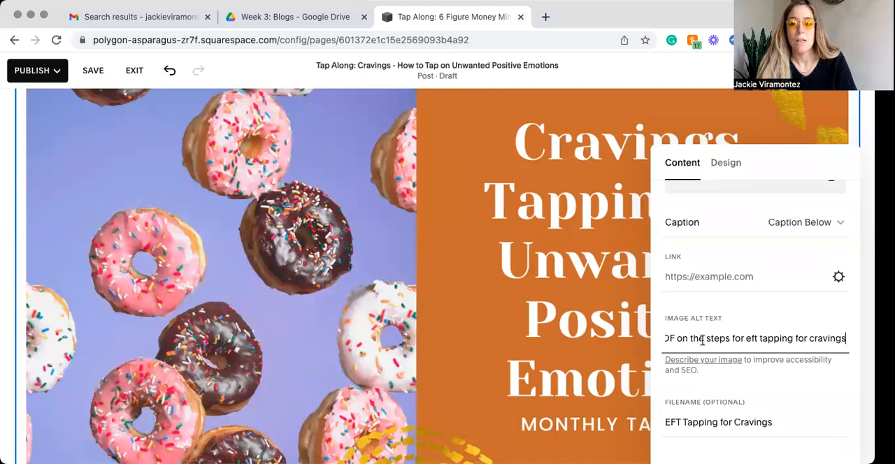
Step: Replace the image's alt text with "Infographic on the benefits of EFT Tapping"
triple_click(686, 338)
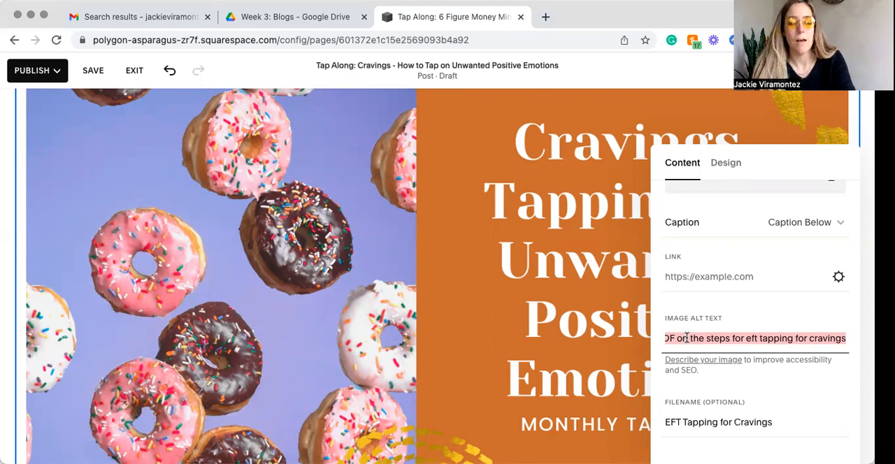
type("in")
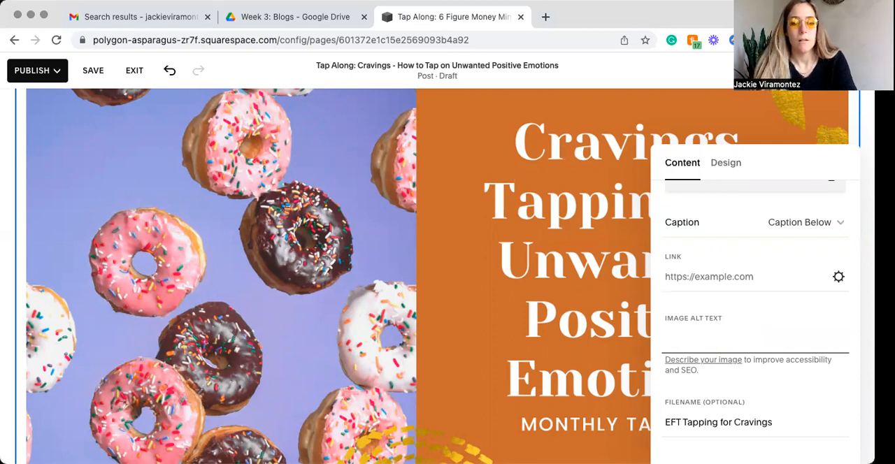
type("fographic ")
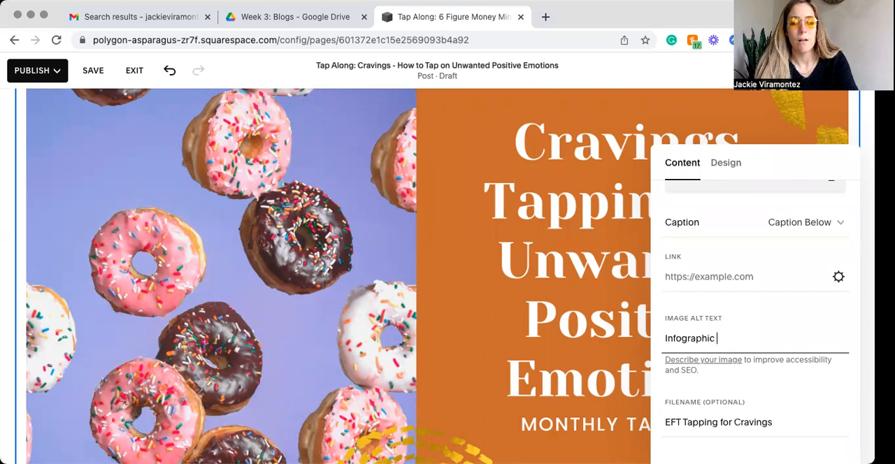
type("ont he benefits of EFT Tapping")
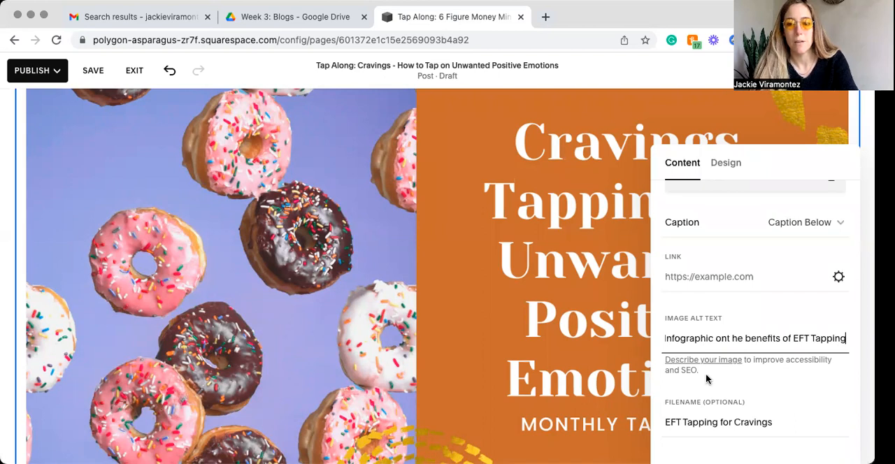
left_click(728, 338)
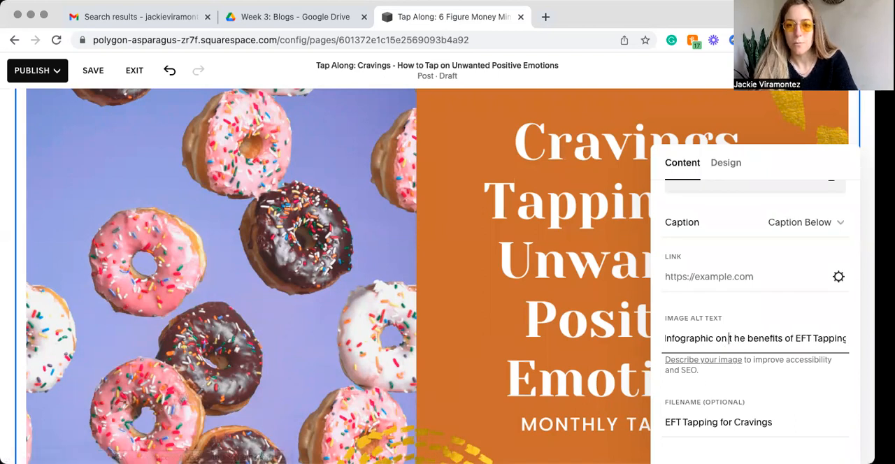
key("BackSpace")
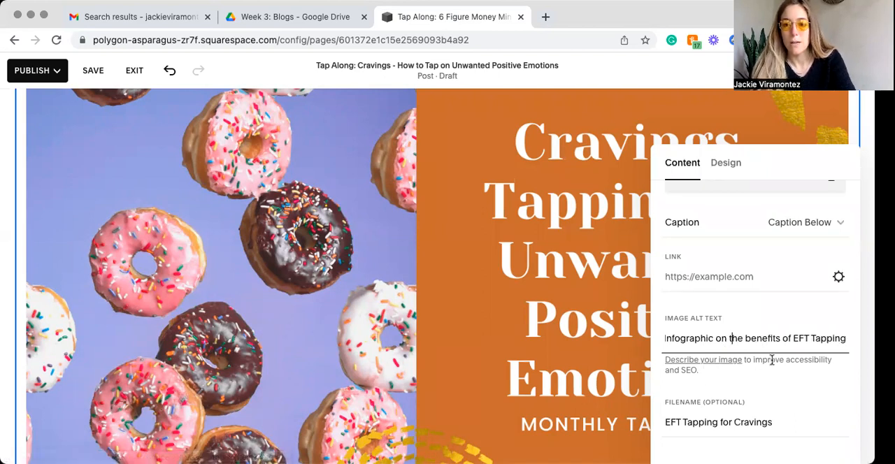
left_click_drag(696, 369, 749, 362)
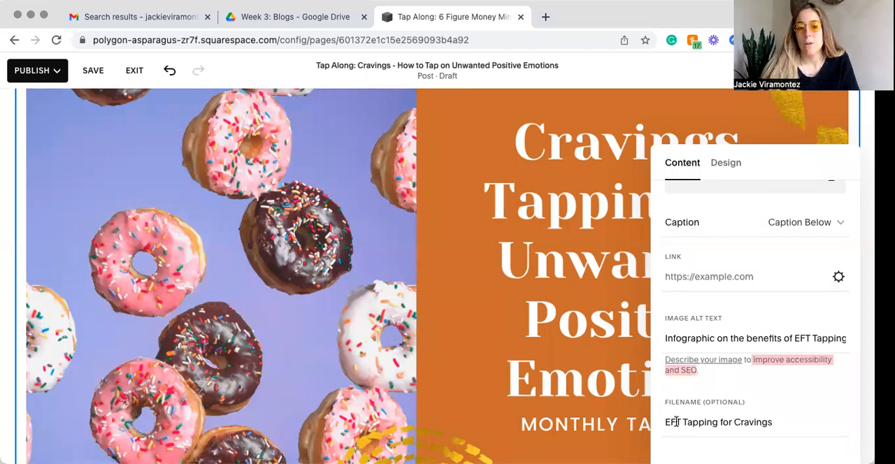
Step: Append an underscore and the author's surname to the image's filename, without a space between them
left_click(784, 427)
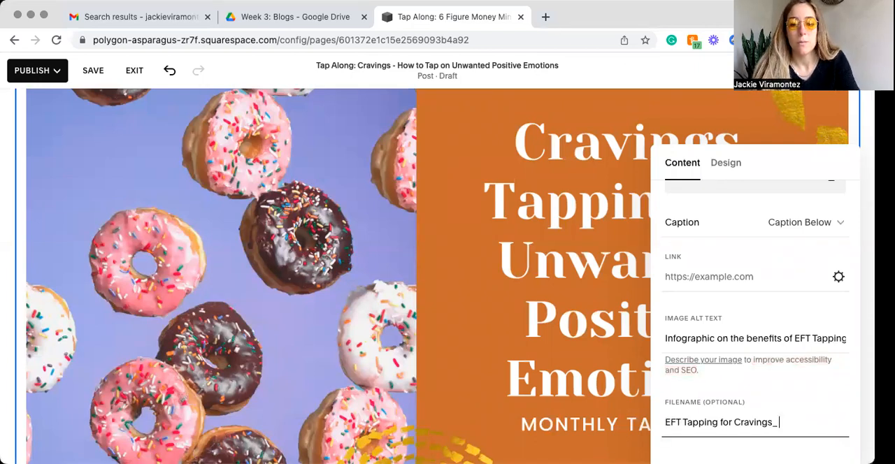
type("Viramontez")
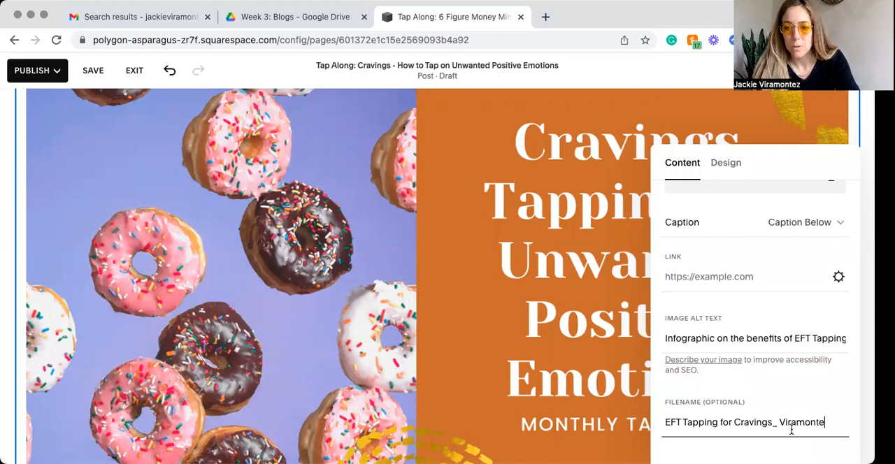
key("BackSpace")
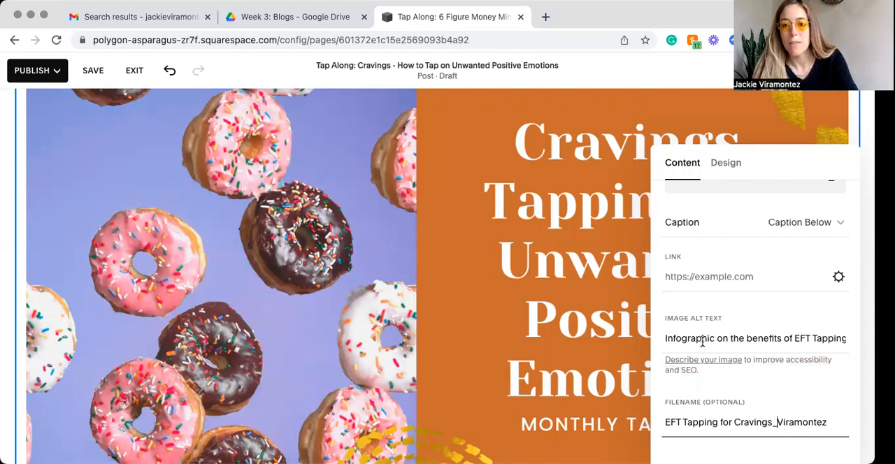
double_click(701, 338)
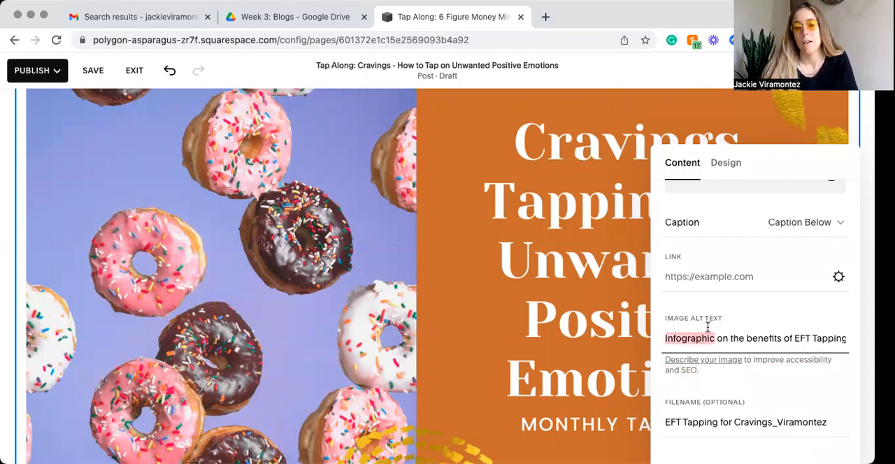
left_click(713, 338)
scroll(713, 339, "up", 4)
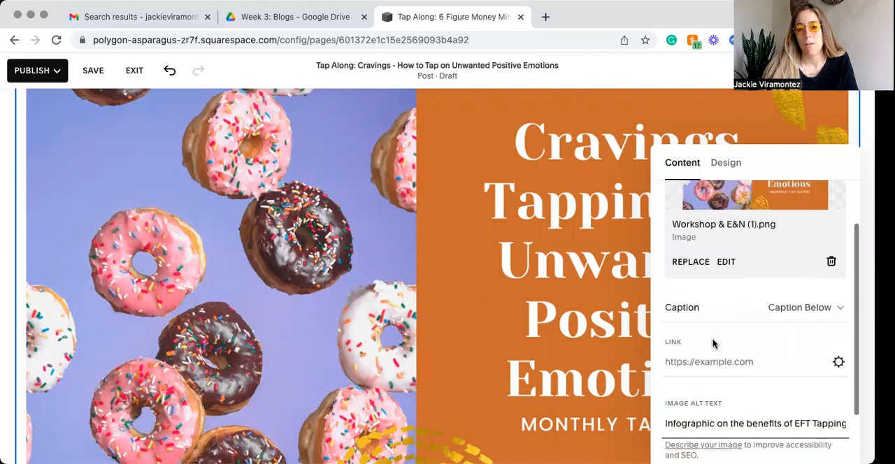
scroll(713, 342, "up", 1)
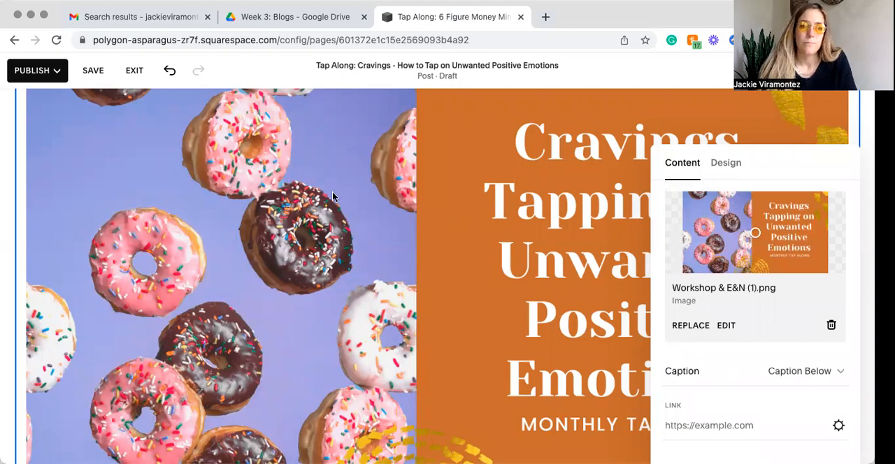
scroll(332, 196, "down", 10)
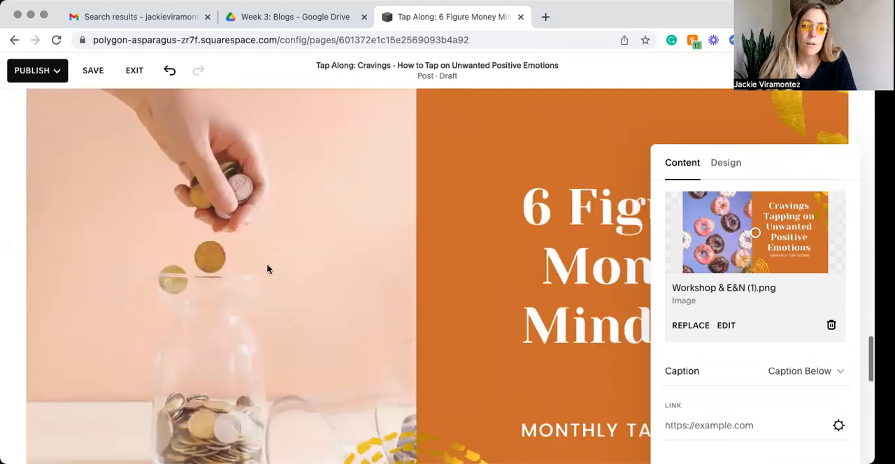
Step: Delete the old 6 Figure Money Mindset image left over beneath the donut image in the post
left_click(205, 242)
left_click(198, 229)
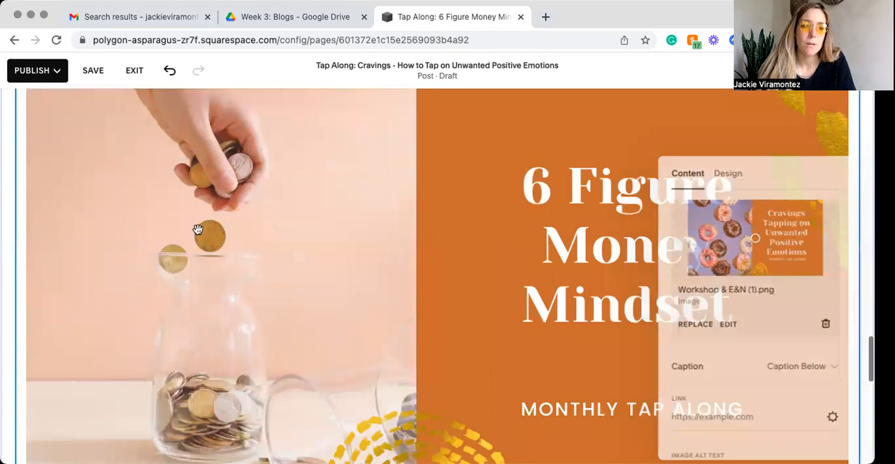
scroll(189, 228, "up", 2)
left_click(118, 120)
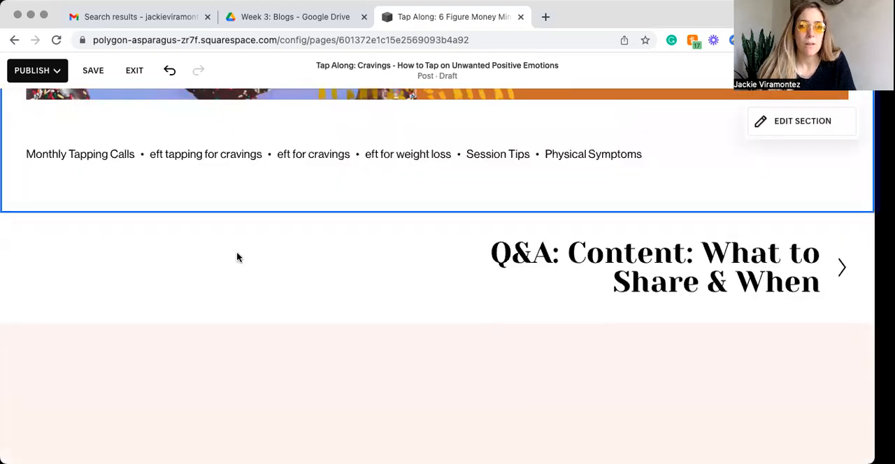
Step: Remove the tags "eft for cravings", "eft for weight loss" and "eft tapping for cravings" from the post and save its settings
scroll(238, 258, "up", 1)
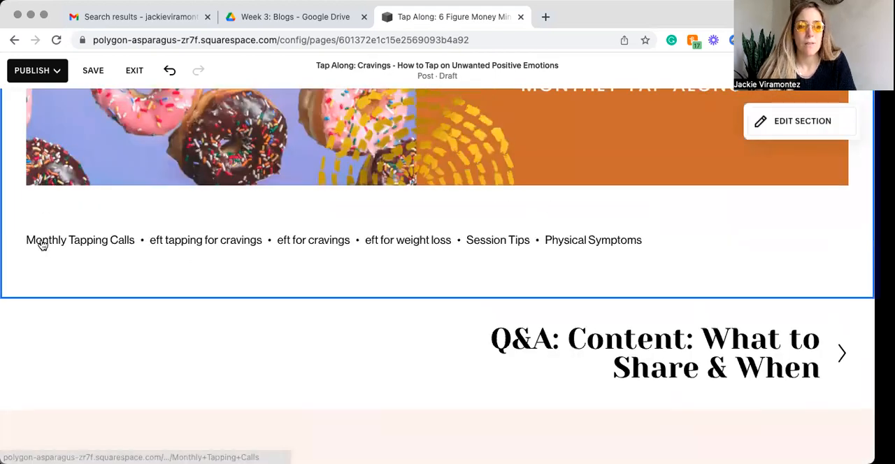
left_click(279, 244)
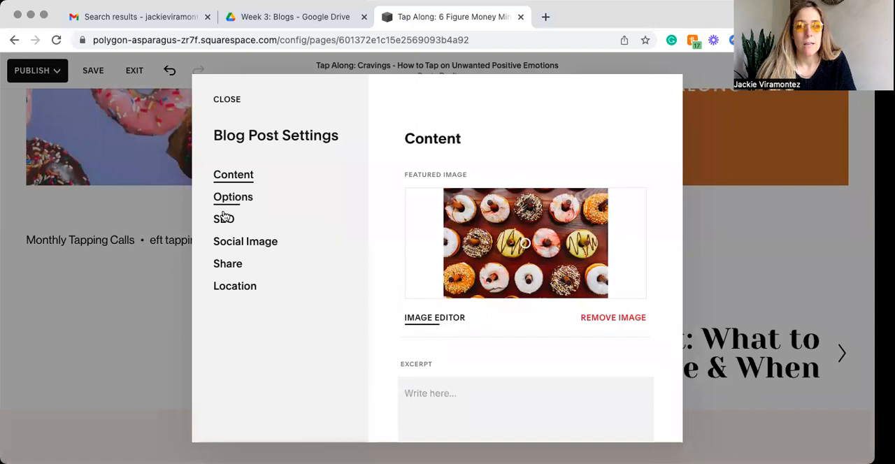
left_click(222, 201)
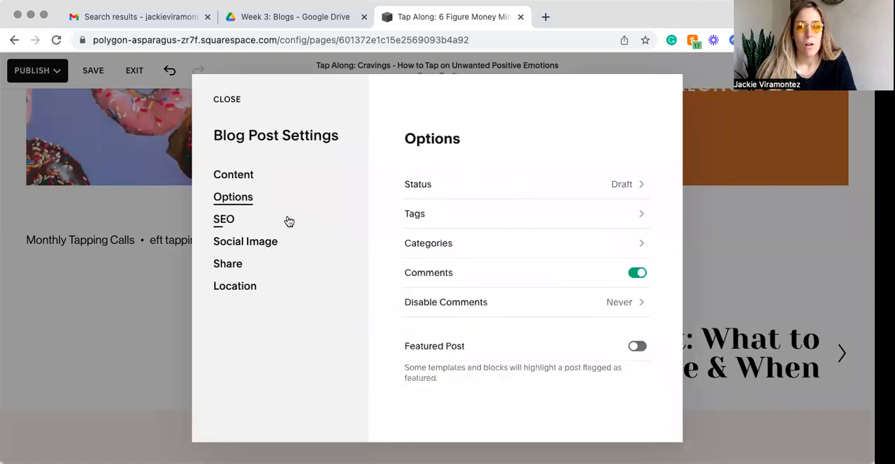
left_click(461, 213)
left_click(466, 163)
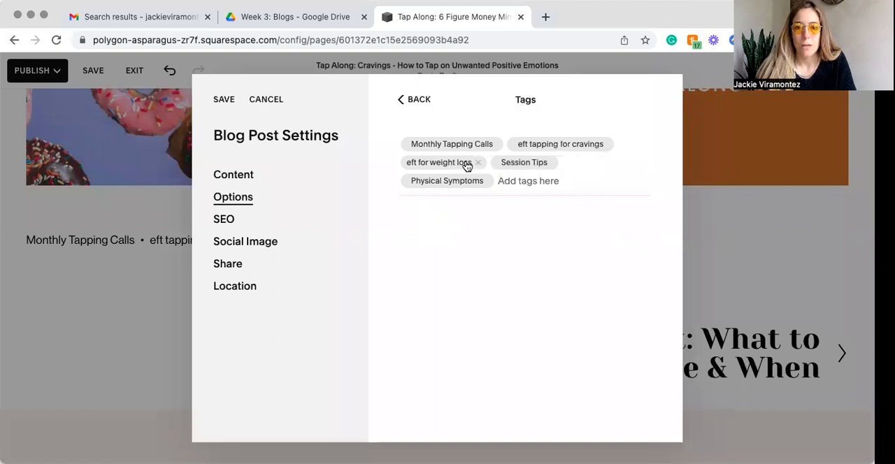
left_click(476, 163)
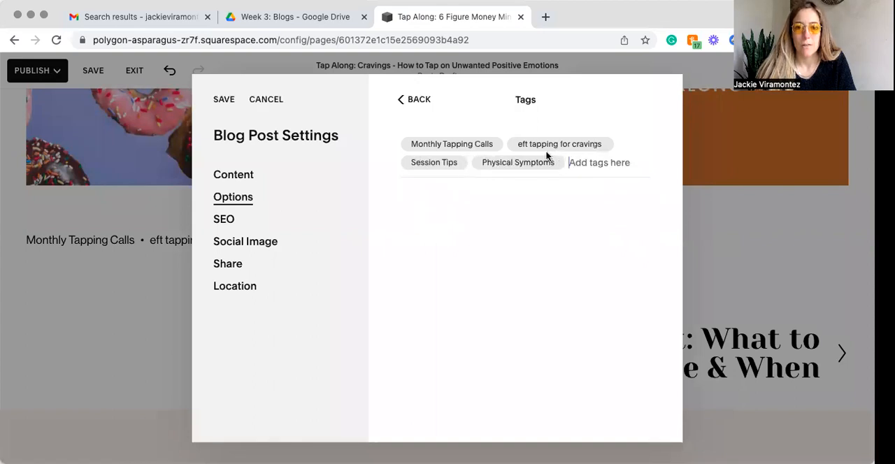
left_click(607, 144)
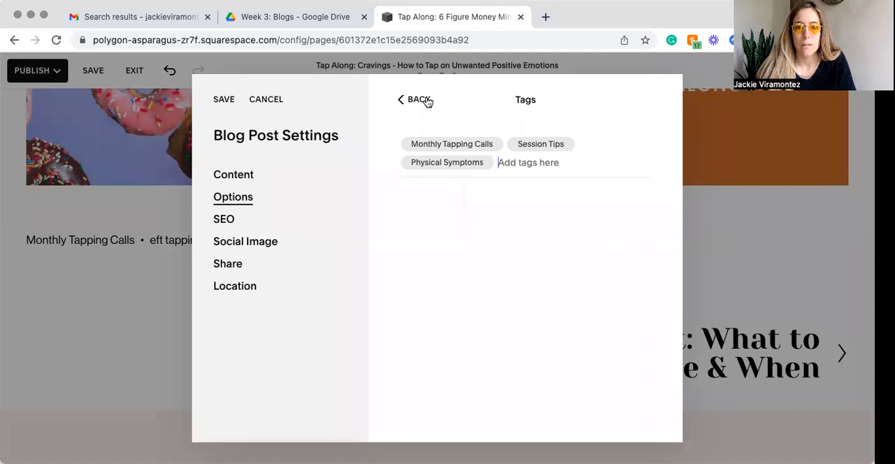
left_click(222, 99)
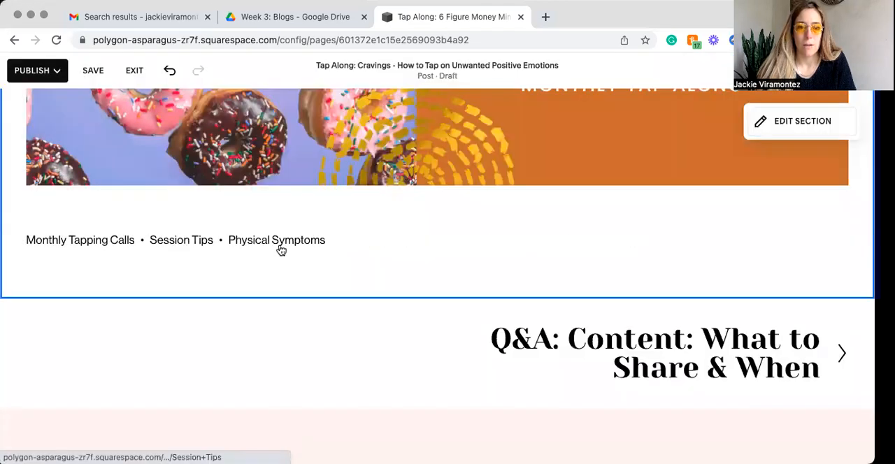
Step: Replace the post's featured image with "Workshop & E&N (1).png" from the image library
left_click(235, 212)
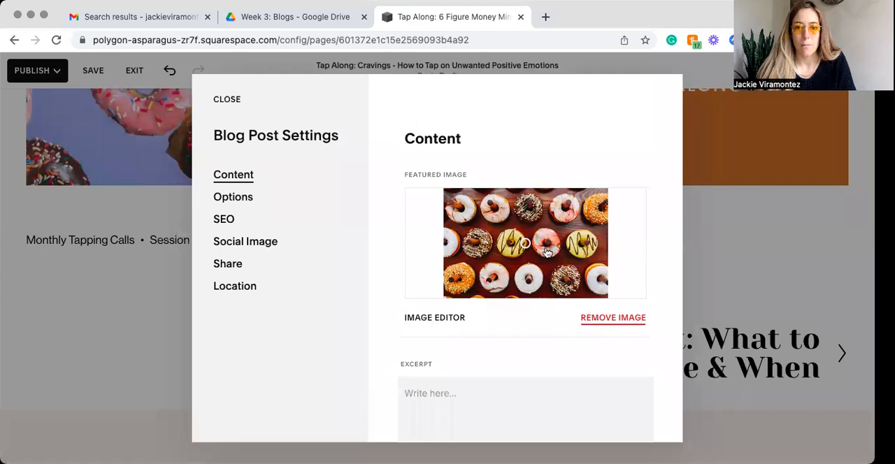
left_click(595, 321)
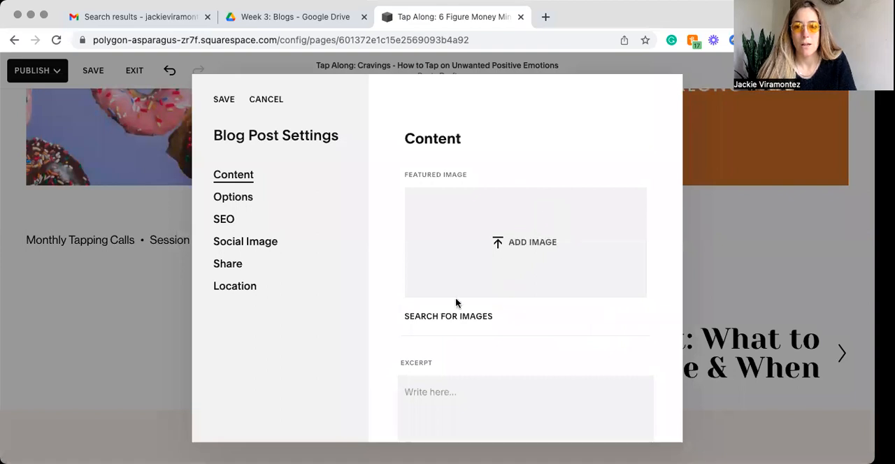
left_click(444, 318)
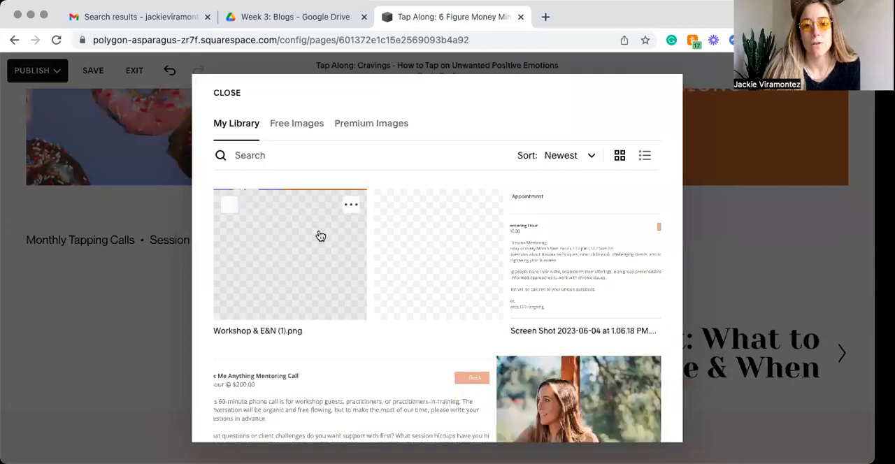
left_click(229, 204)
left_click(636, 421)
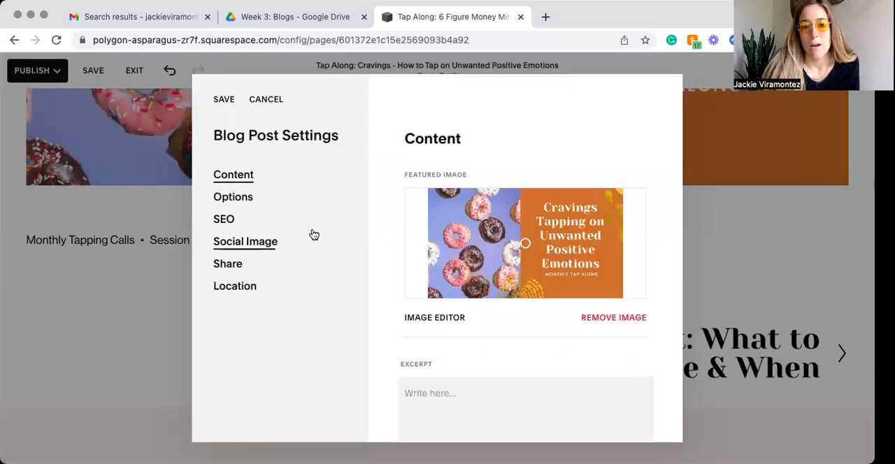
Step: Enter the post excerpt "Watch a tap along demo where we work through cravings by releasing unwanted positive emotions."
scroll(485, 344, "down", 5)
scroll(483, 343, "up", 5)
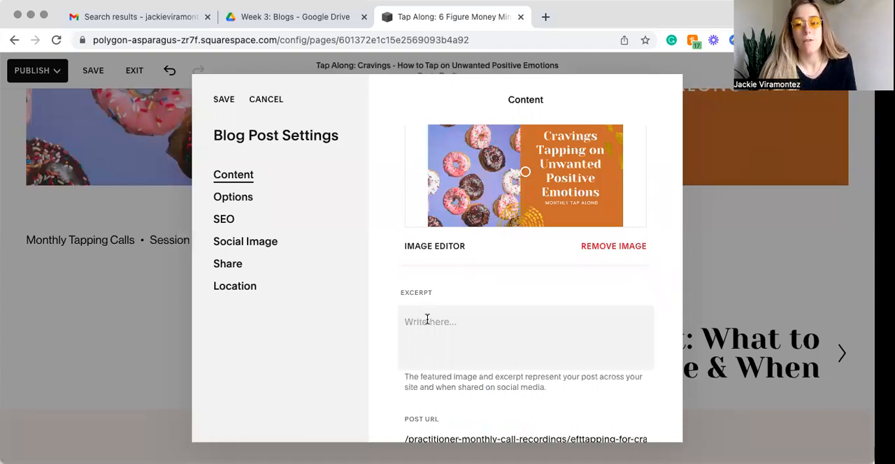
left_click(420, 329)
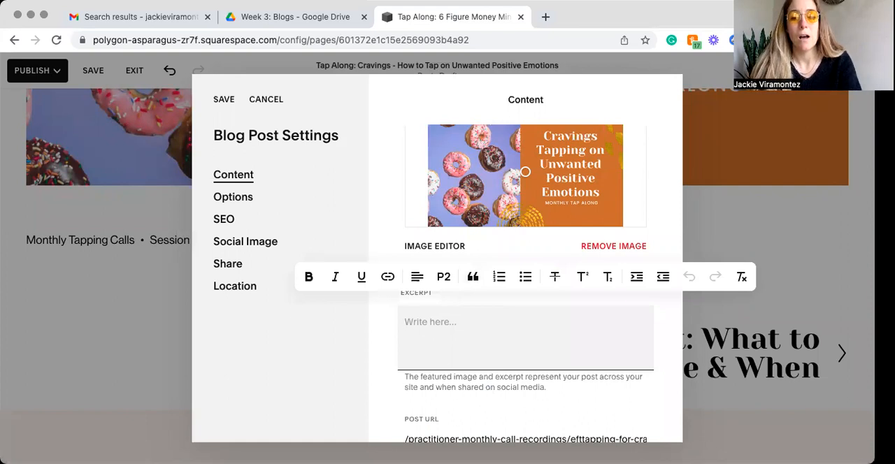
type("Watch a tap along")
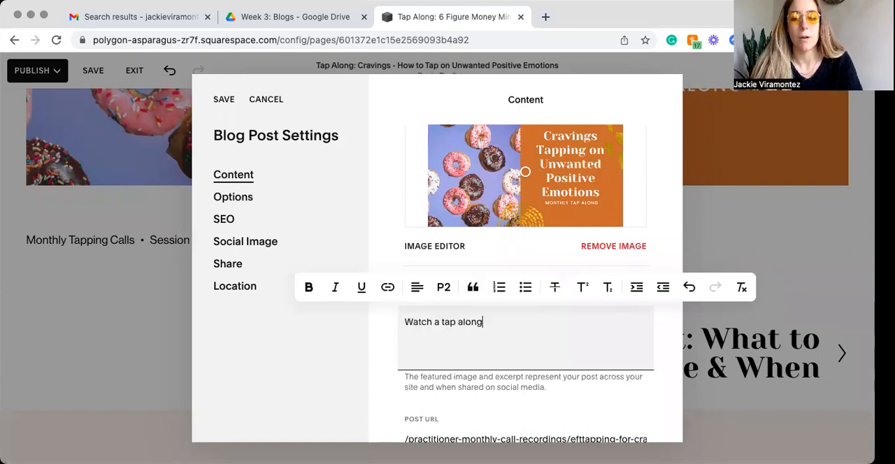
type(" demo where we ")
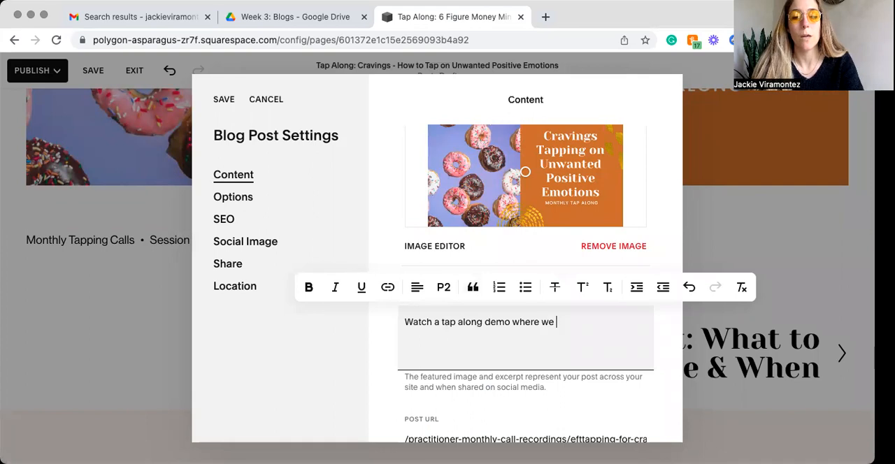
type("work through ")
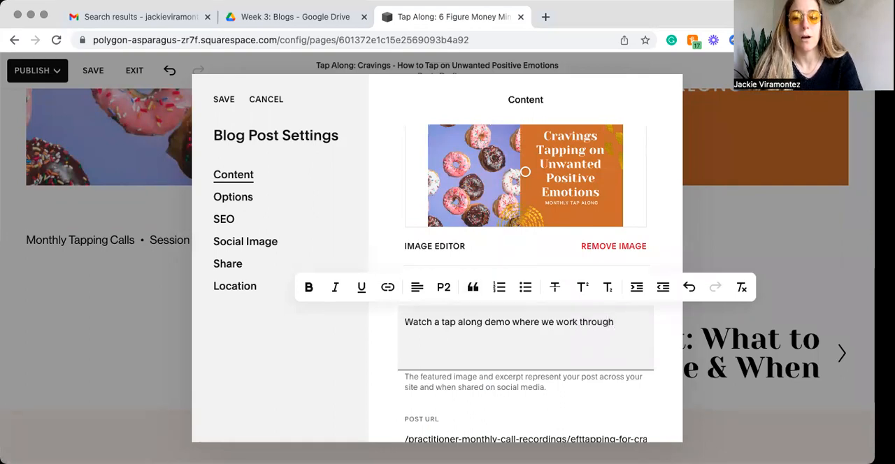
type("cravings by releaseing unwatend")
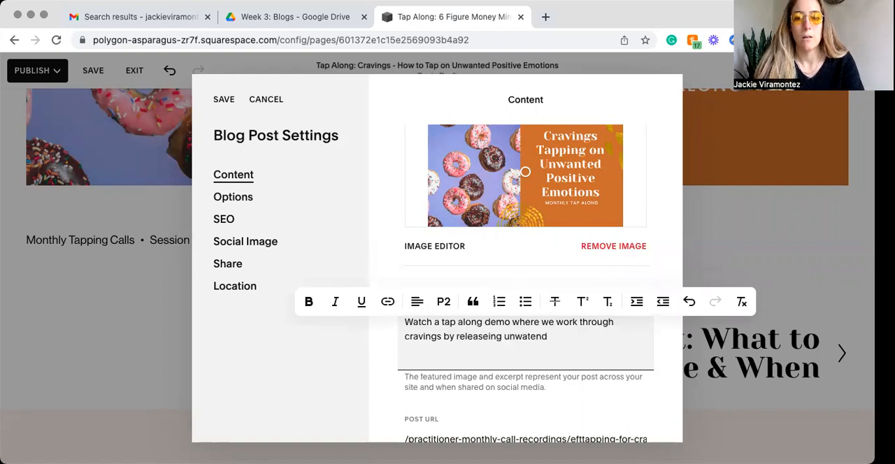
type(" positive emotoins")
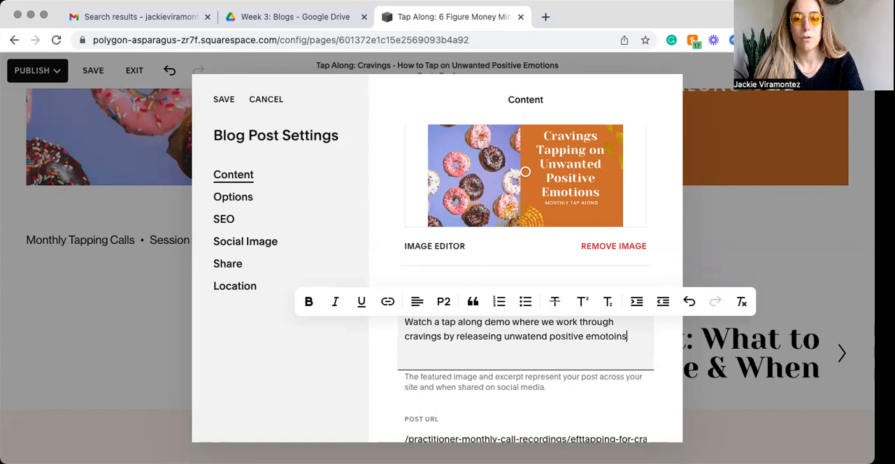
type("n")
key("Right")
key("Right")
key("BackSpace")
key("BackSpace")
type("e")
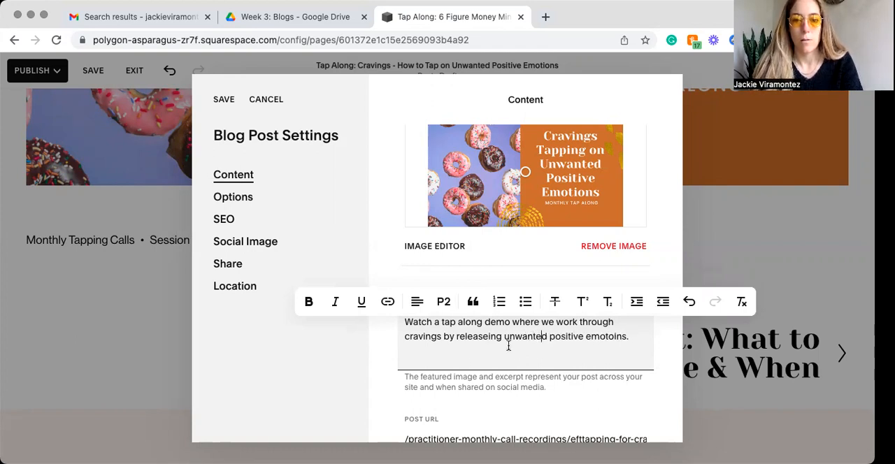
left_click(486, 335)
key("BackSpace")
left_click(606, 335)
key("BackSpace")
key("Right")
type("o")
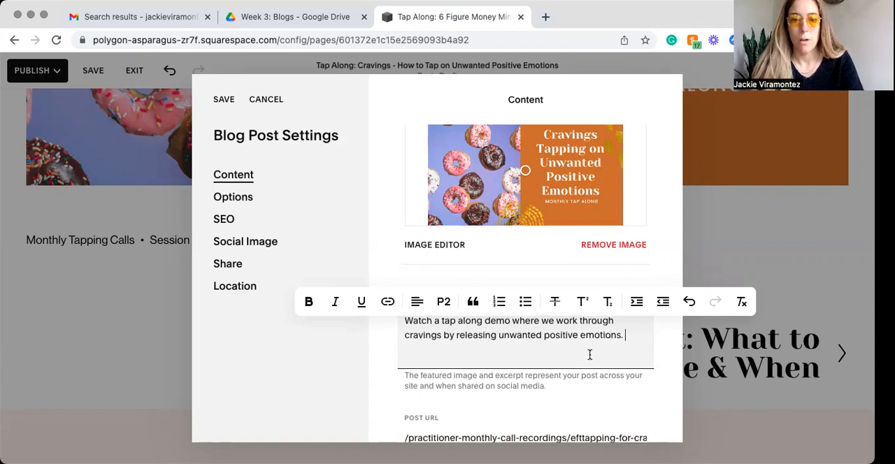
Step: Save the blog post settings and the changes to the post
scroll(589, 354, "down", 5)
scroll(590, 359, "up", 5)
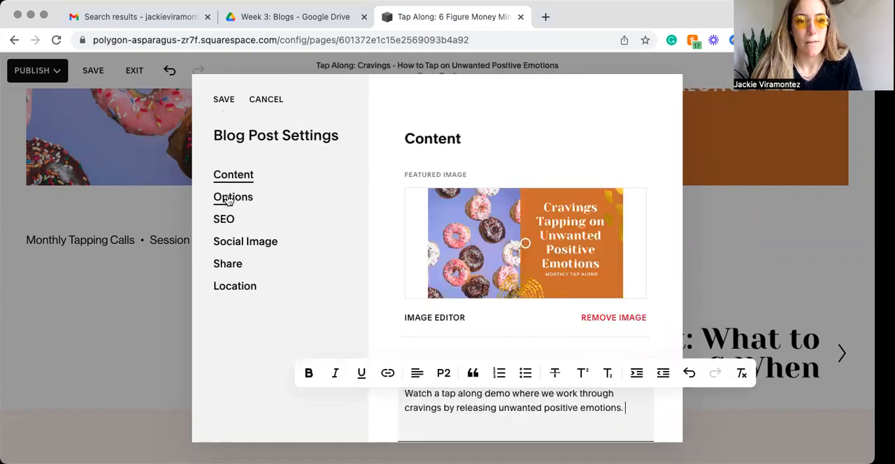
left_click(223, 101)
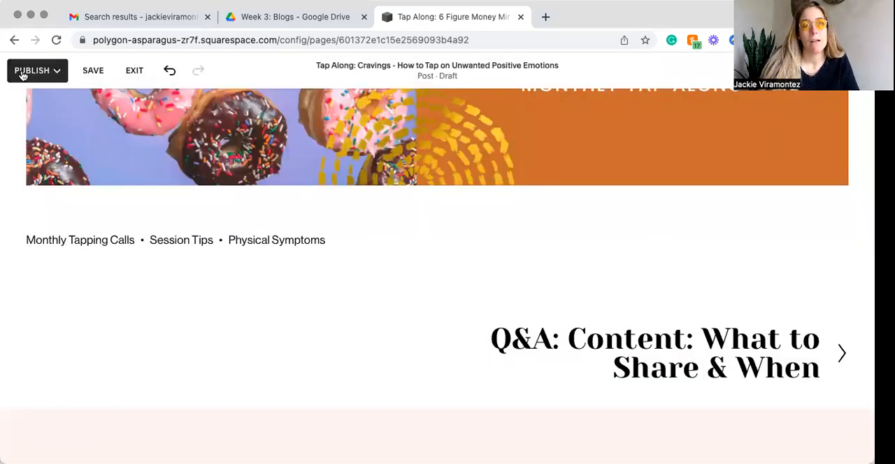
left_click(94, 72)
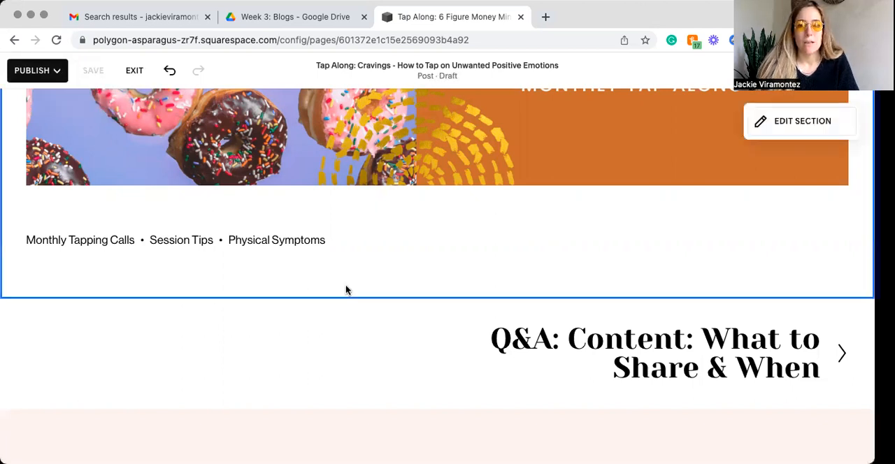
Step: Exit the post editor and open the draft "Tap Along: Cravings" from the post list
scroll(345, 288, "up", 4)
scroll(345, 286, "up", 7)
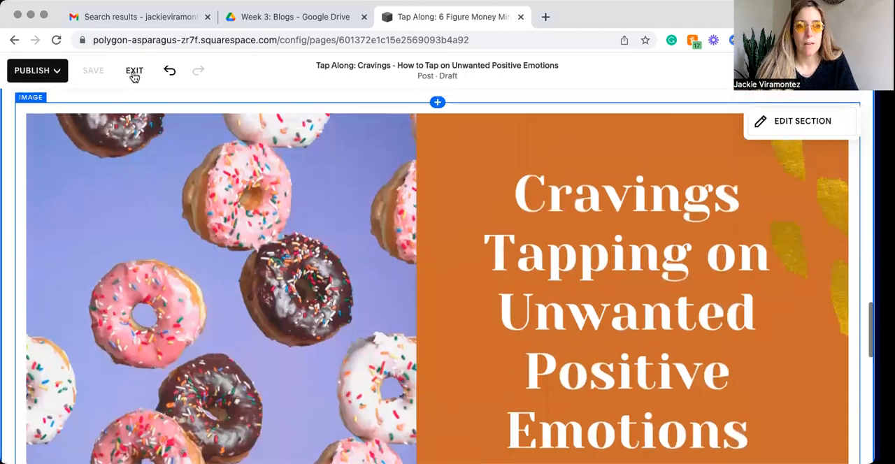
left_click(134, 72)
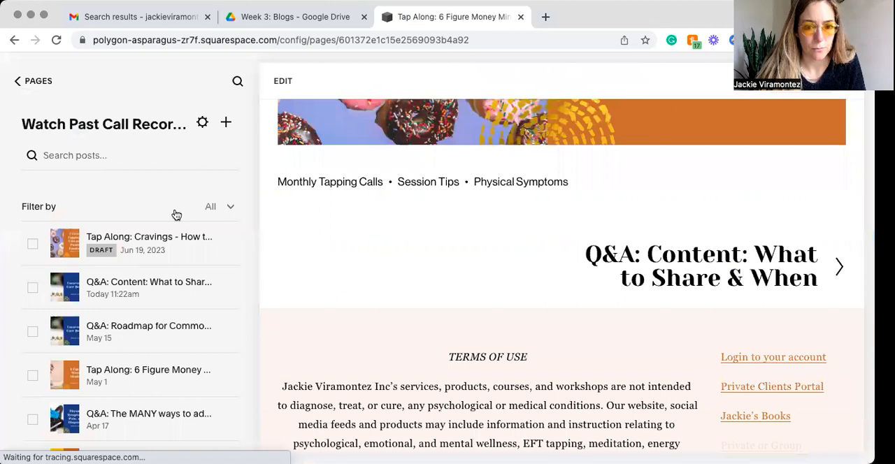
left_click(143, 244)
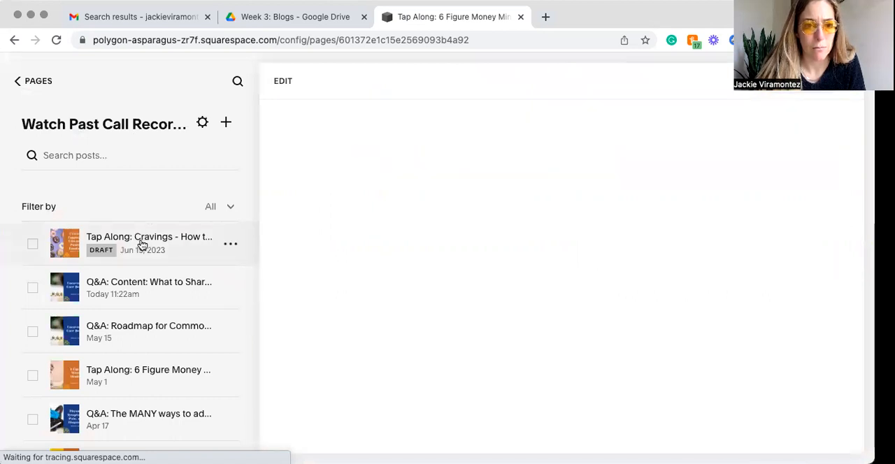